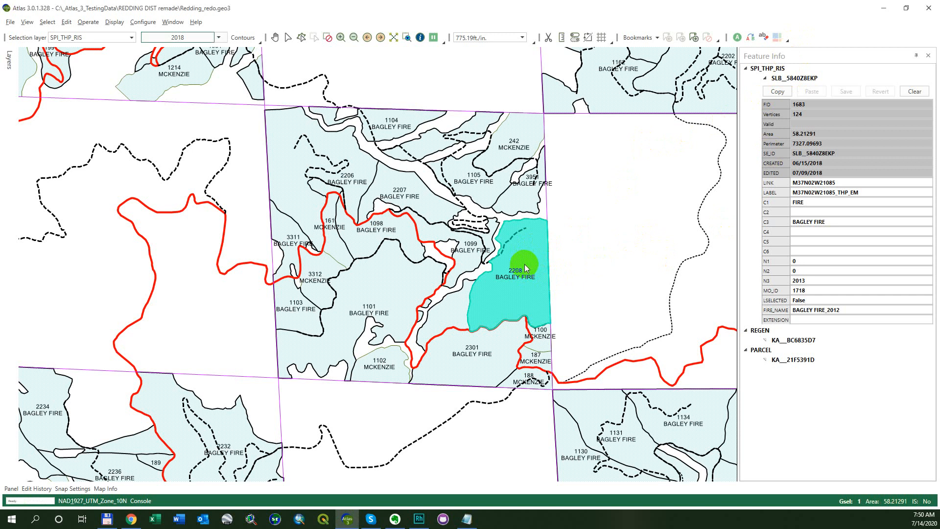
# - Select stands 3951 and 2208 on the map in turn and review their SPI_THP_RIS attributes
pyautogui.click(824, 231)
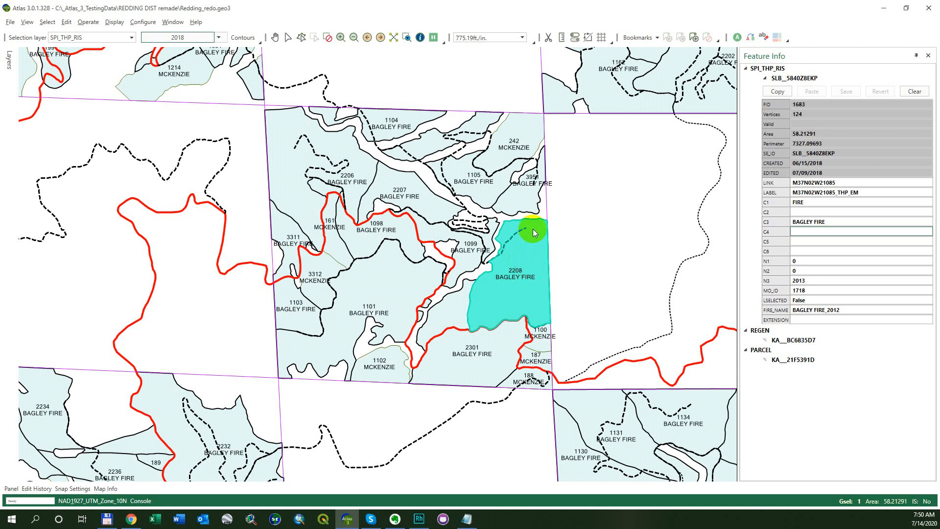
pyautogui.click(525, 176)
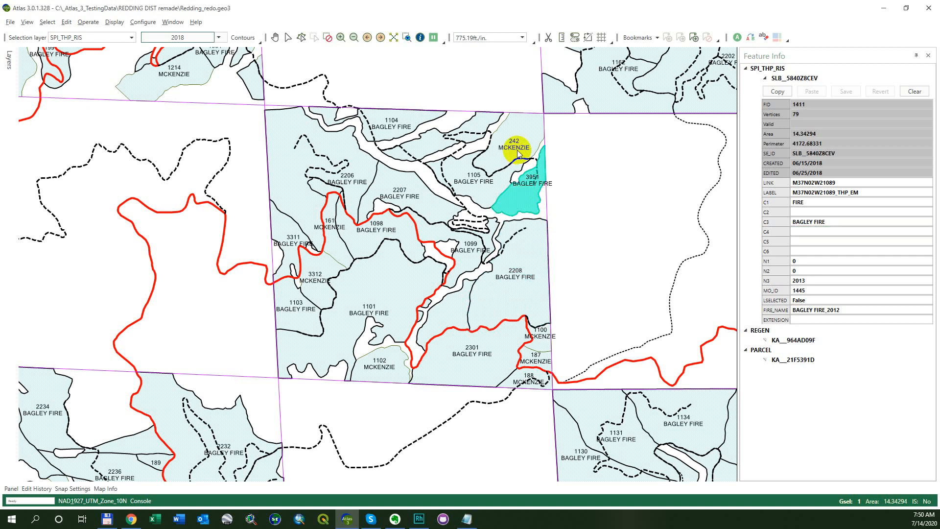
pyautogui.click(517, 150)
pyautogui.click(533, 257)
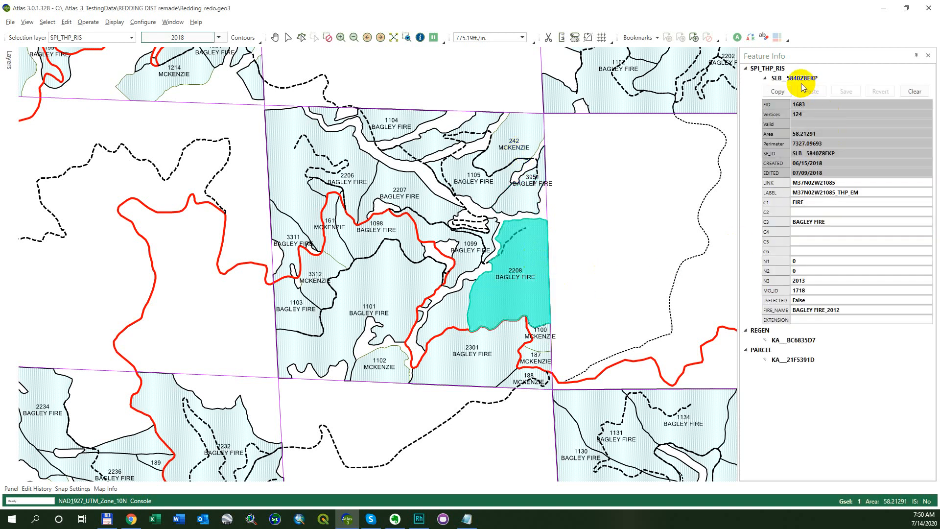
# - Close and reopen the Feature Info panel, clearing the map selection in between
pyautogui.click(918, 55)
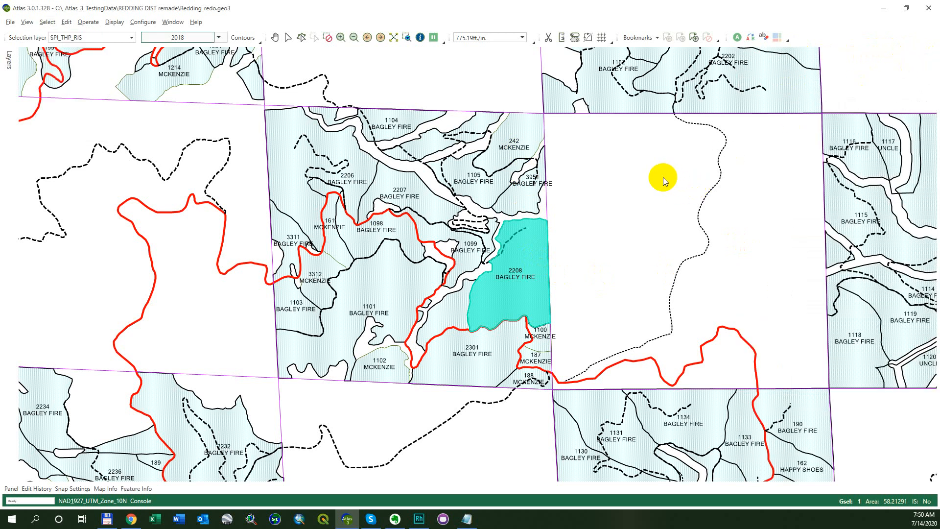
pyautogui.click(667, 177)
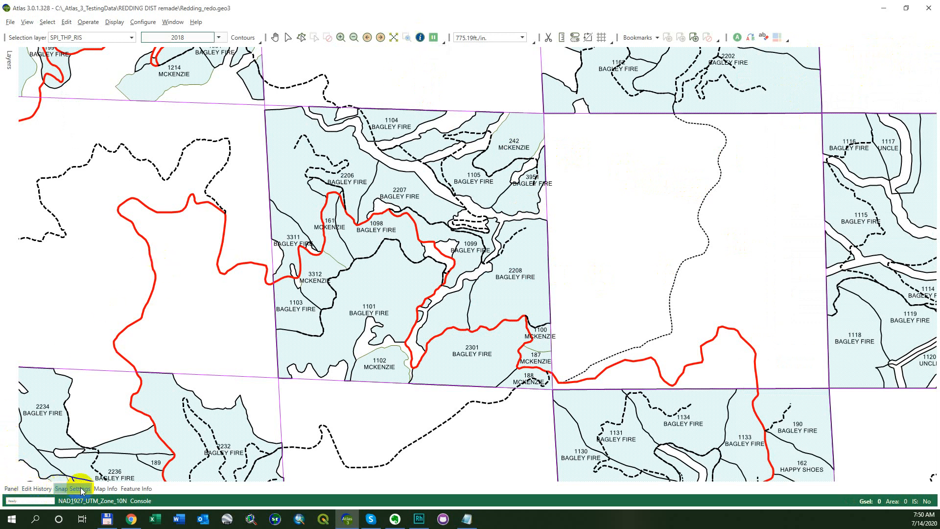
pyautogui.click(130, 489)
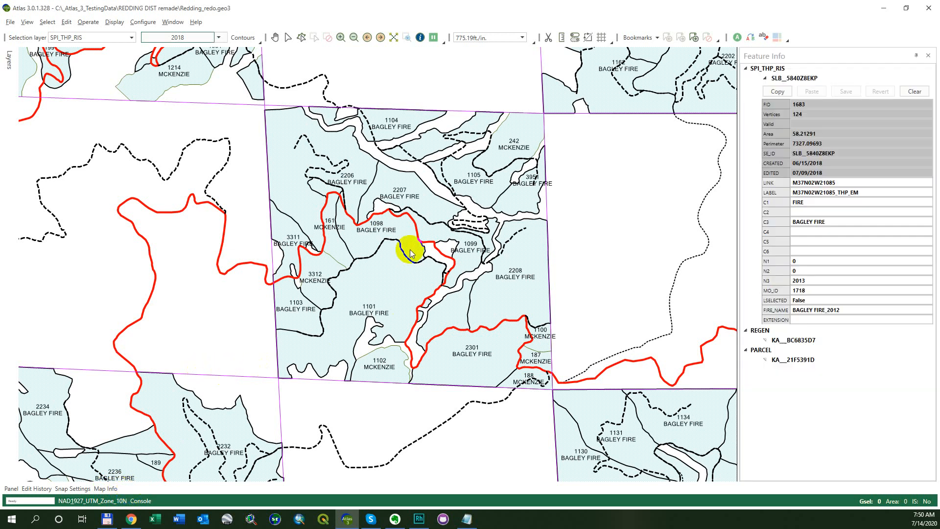
# - Select stand 2208, and check which layers have a feature at stand 242
pyautogui.click(509, 274)
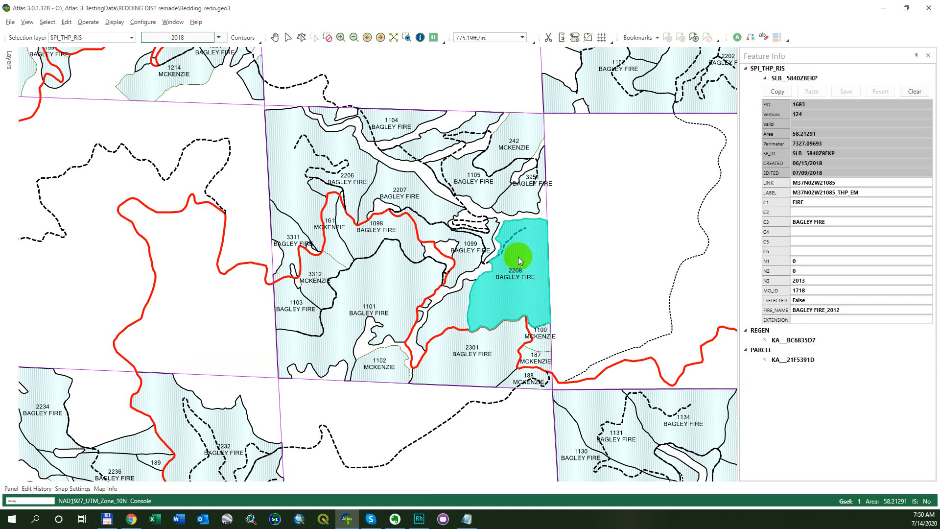
pyautogui.click(497, 147)
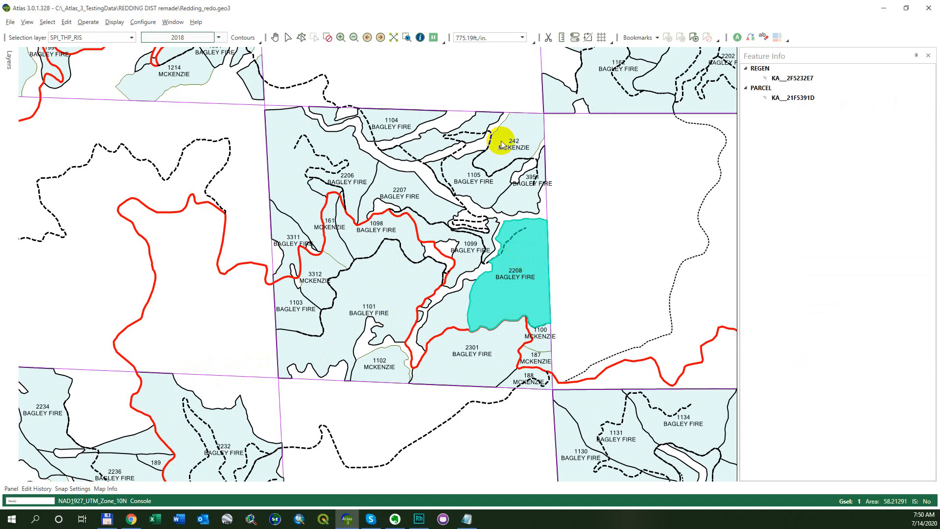
# - Use the feature information tool to inspect several stands, including 2208, 2206 and 1104, without selecting them
pyautogui.click(419, 38)
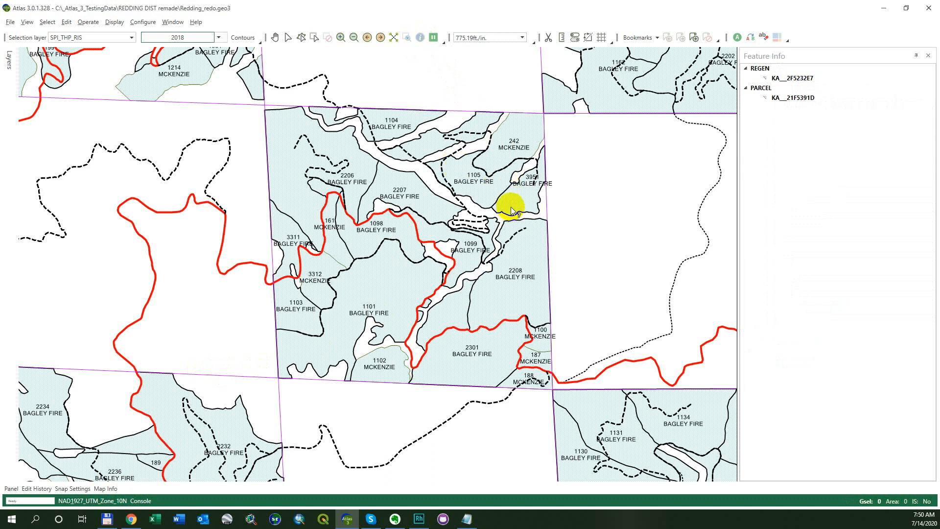
pyautogui.click(513, 201)
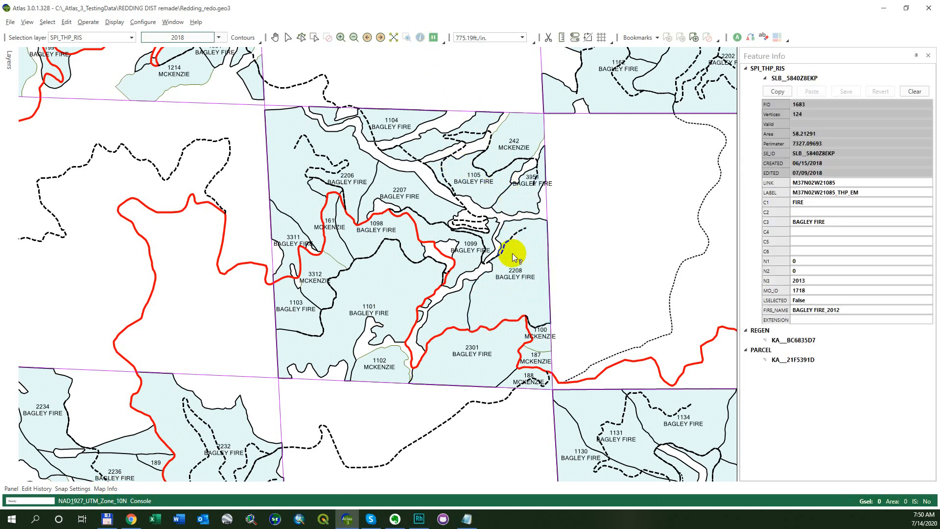
pyautogui.click(432, 280)
pyautogui.click(403, 249)
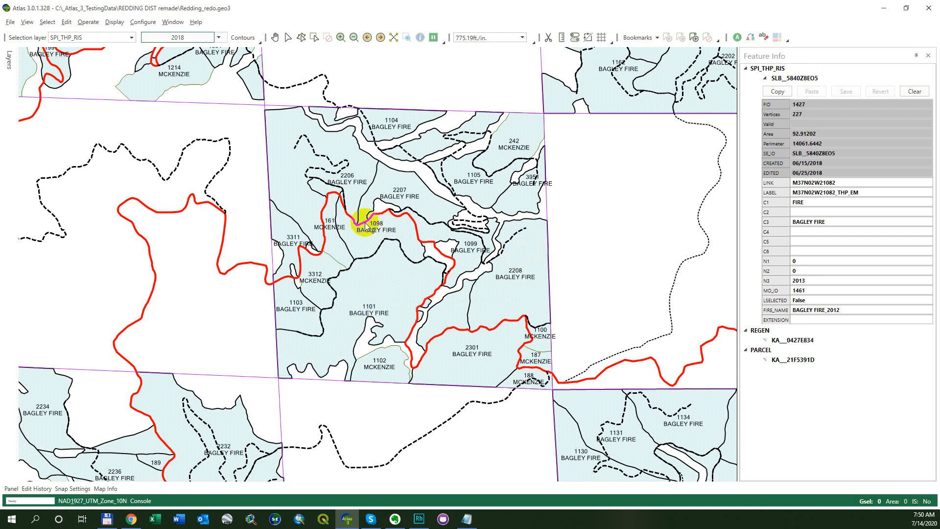
pyautogui.click(352, 143)
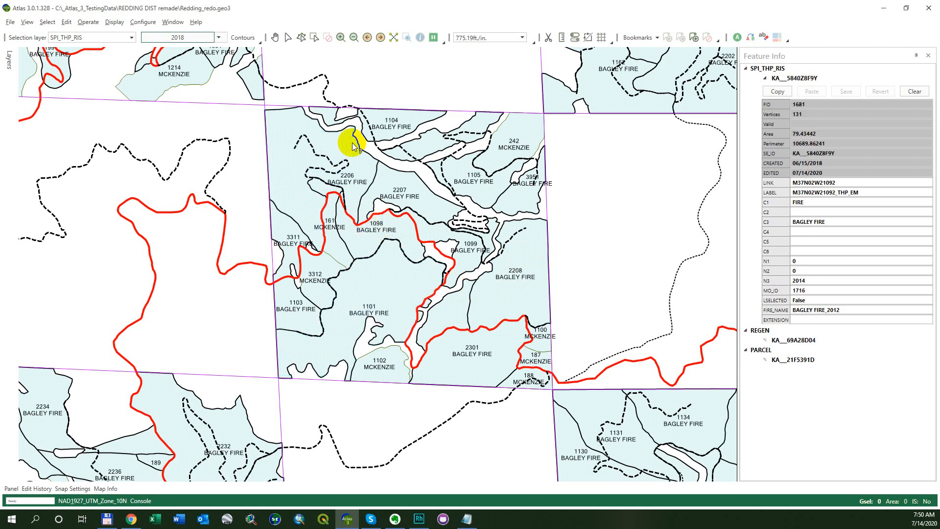
pyautogui.click(388, 122)
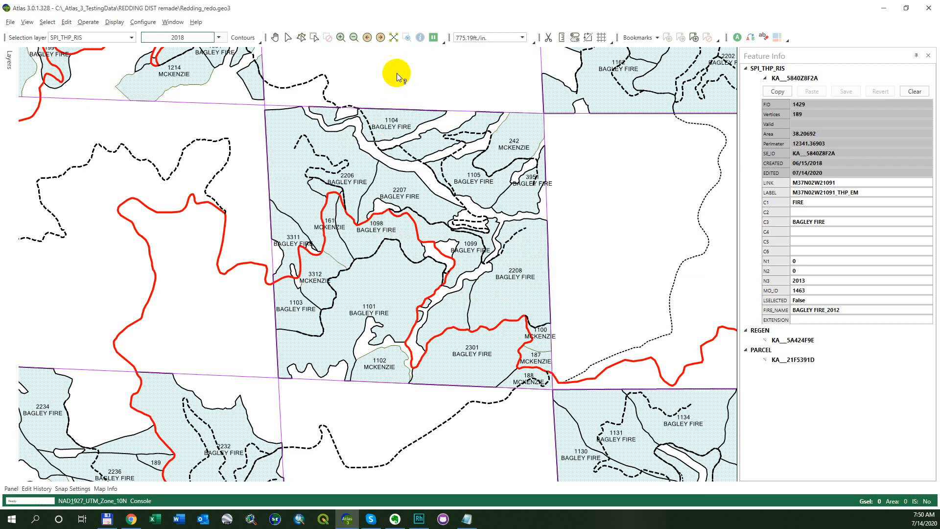
# - Return to the selection tool and review the attributes of stands 2206 and 1104 and the layers at stand 242
pyautogui.click(312, 39)
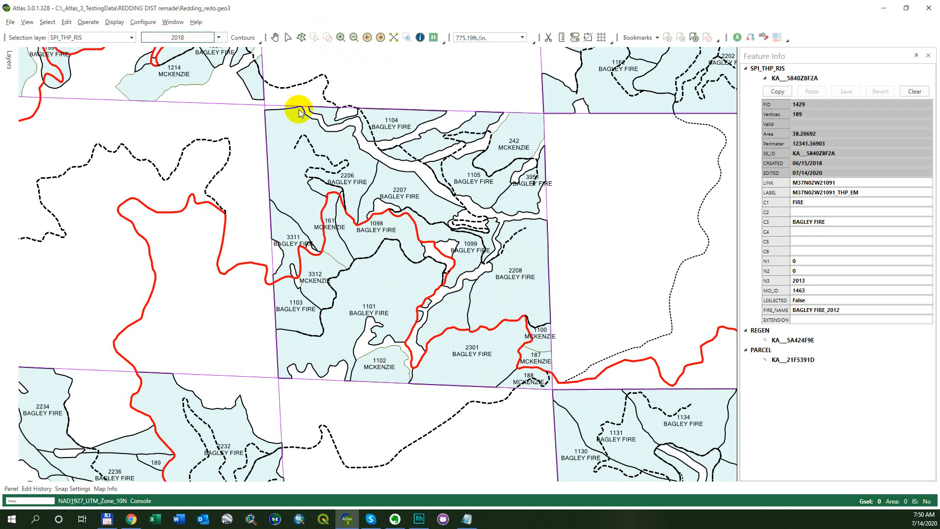
pyautogui.click(305, 144)
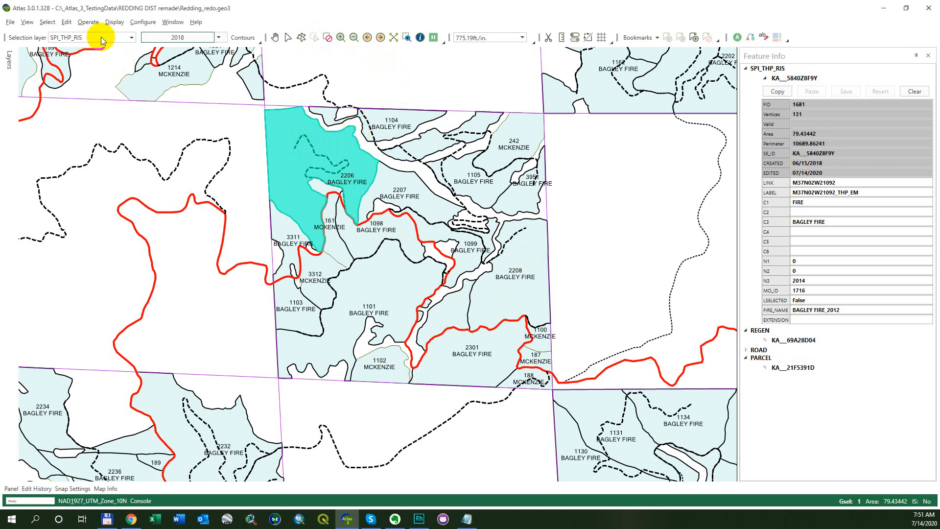
pyautogui.click(337, 153)
pyautogui.click(383, 130)
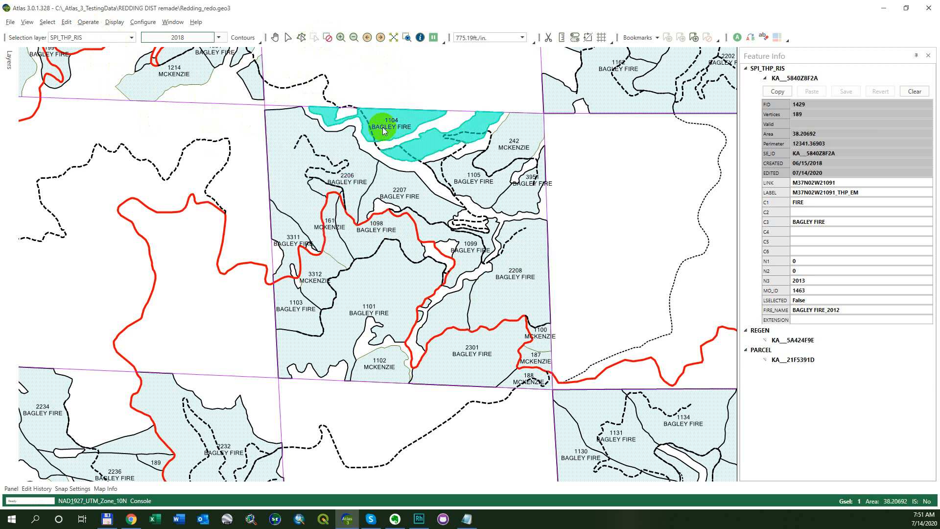
pyautogui.click(537, 137)
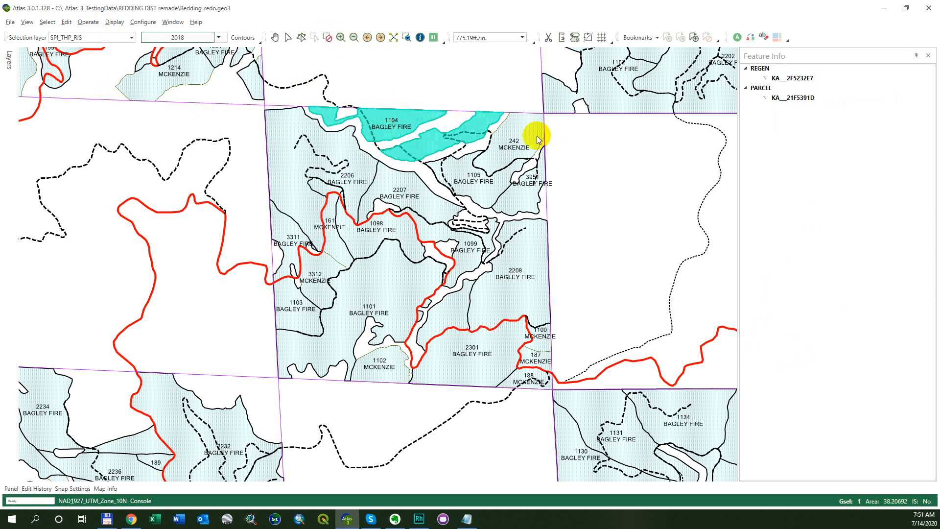
# - Set the selection layer to REGEN and select stand 242
pyautogui.click(505, 179)
pyautogui.click(507, 142)
pyautogui.click(528, 156)
pyautogui.click(526, 149)
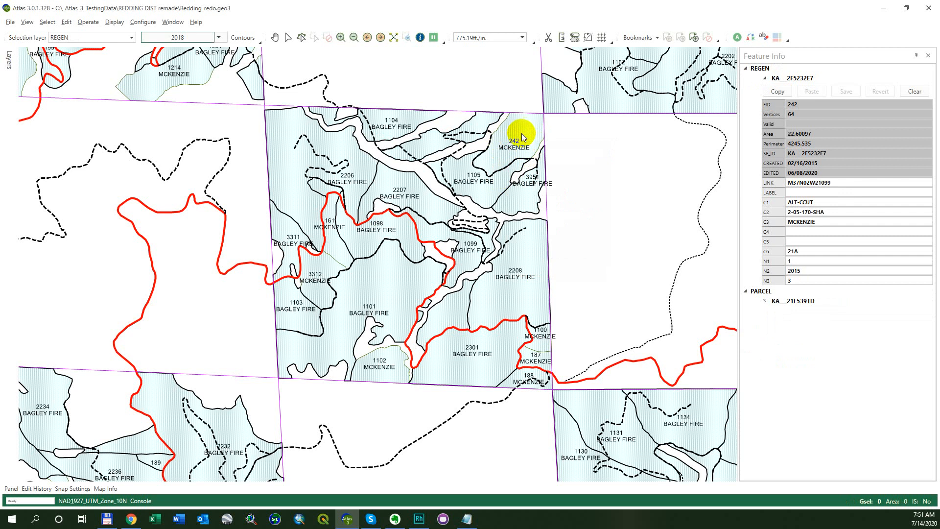
pyautogui.click(526, 133)
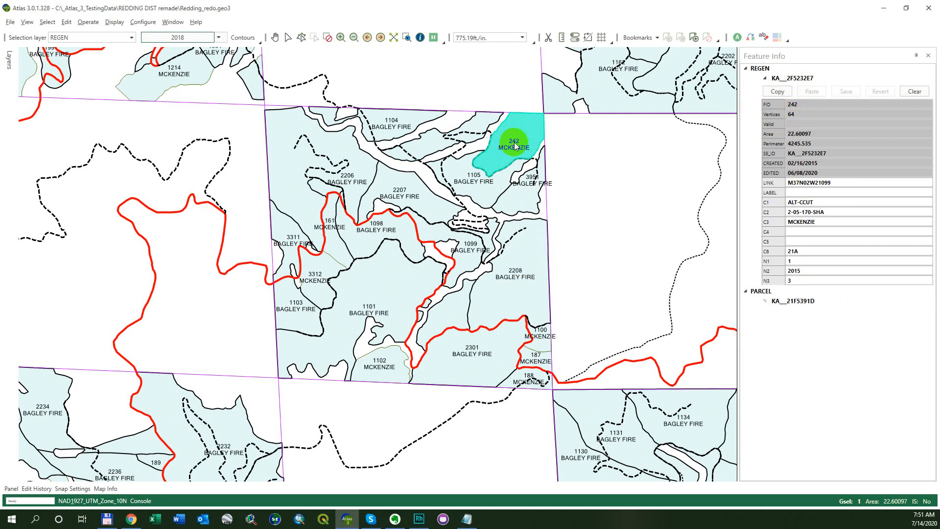
# - Examine the FID of stand 242 and match it with the stand's map label
pyautogui.click(797, 104)
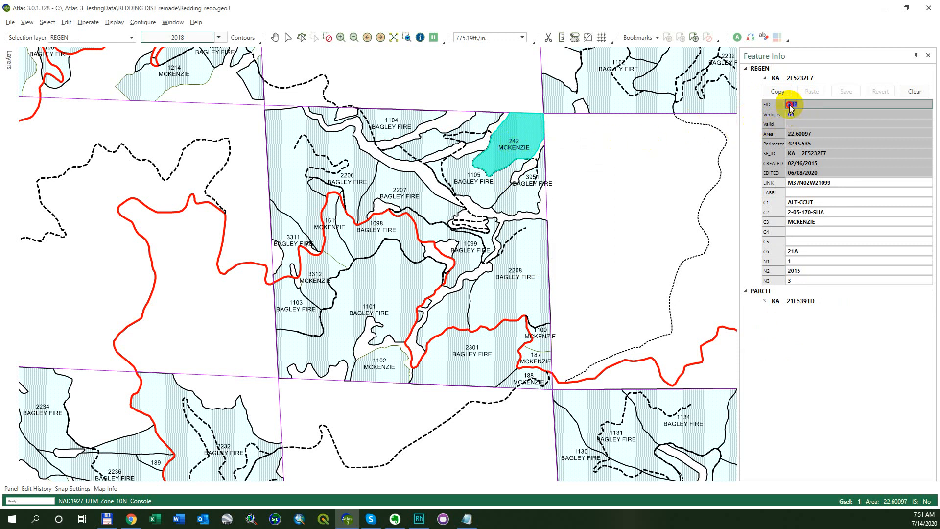
pyautogui.click(815, 104)
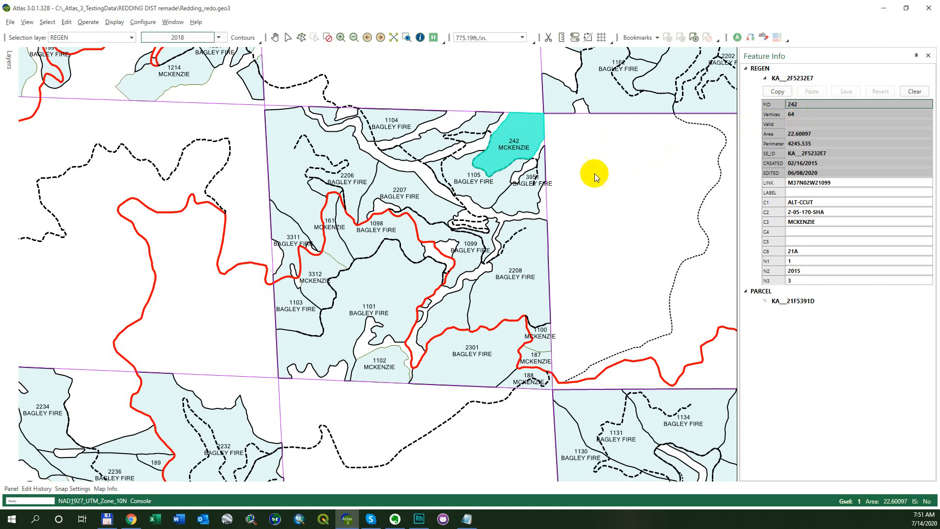
pyautogui.click(513, 142)
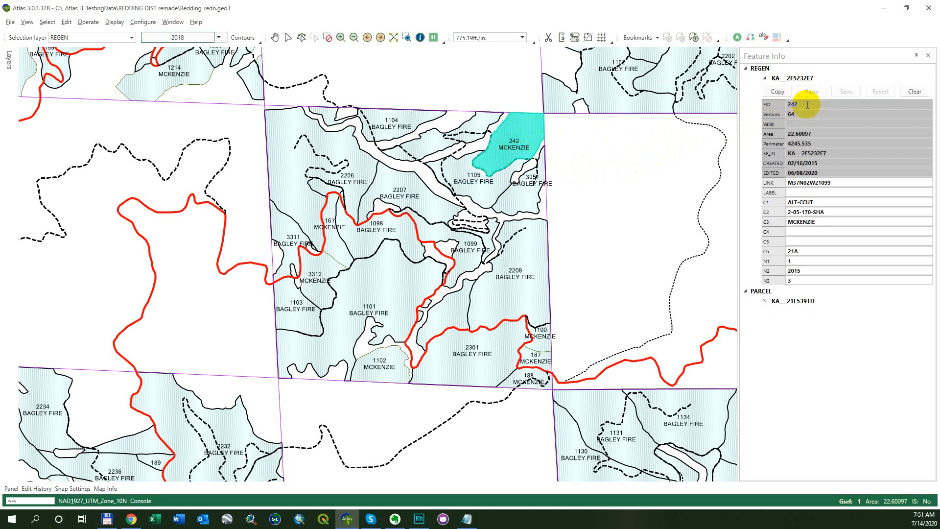
# - Box-select the central section's stands, starting inside stand 242 and again from the blank area east of it, comparing the feature information
pyautogui.click(526, 128)
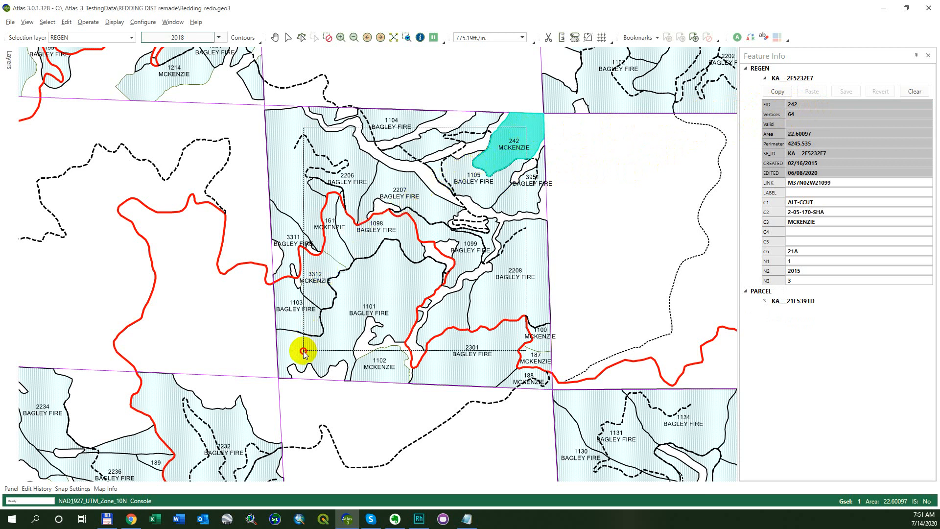
pyautogui.click(304, 351)
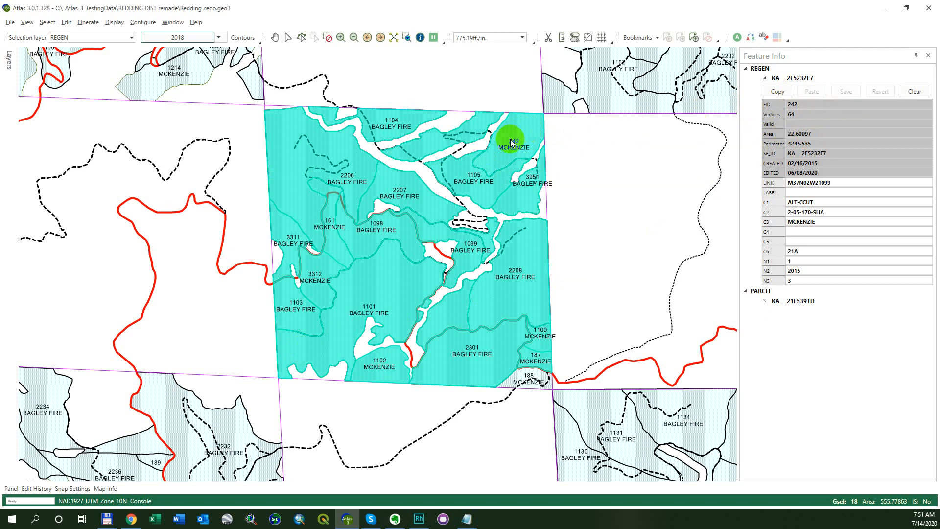
pyautogui.click(562, 129)
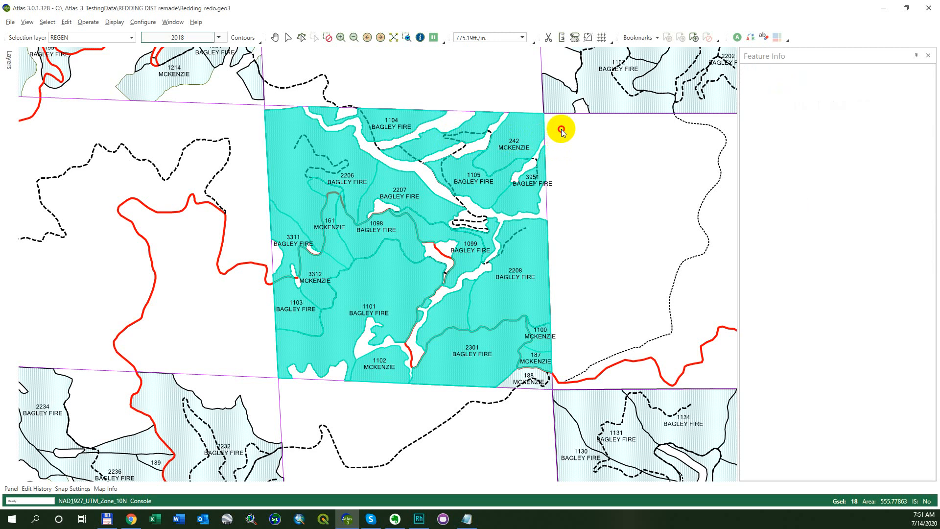
pyautogui.moveTo(561, 130)
pyautogui.mouseDown()
pyautogui.moveTo(394, 210)
pyautogui.moveTo(239, 353)
pyautogui.mouseUp()
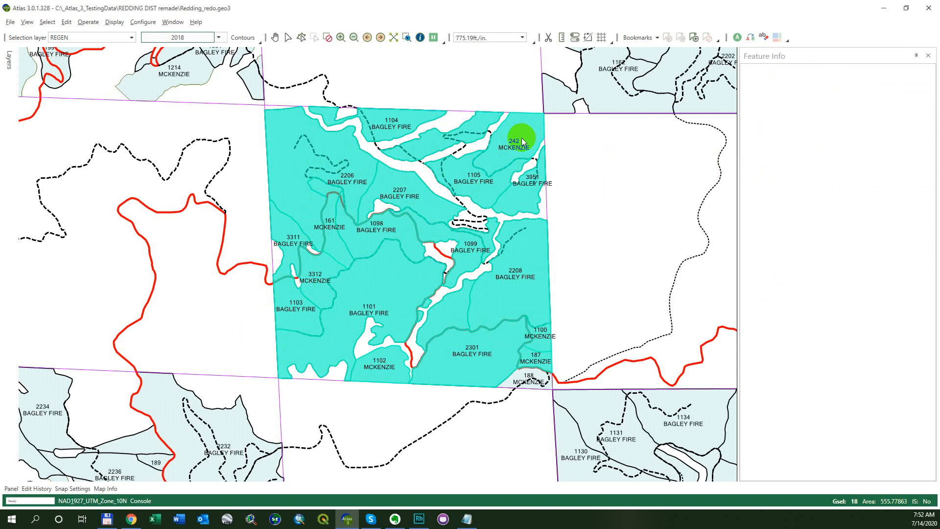
# - Select stands 1162, 2206 and 1104 one at a time and review their REGEN attributes
pyautogui.click(552, 95)
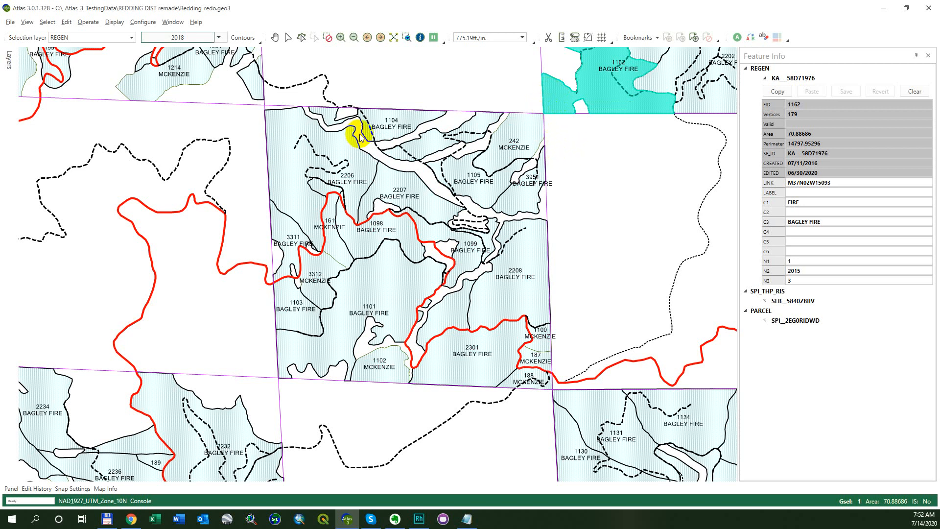
pyautogui.click(292, 129)
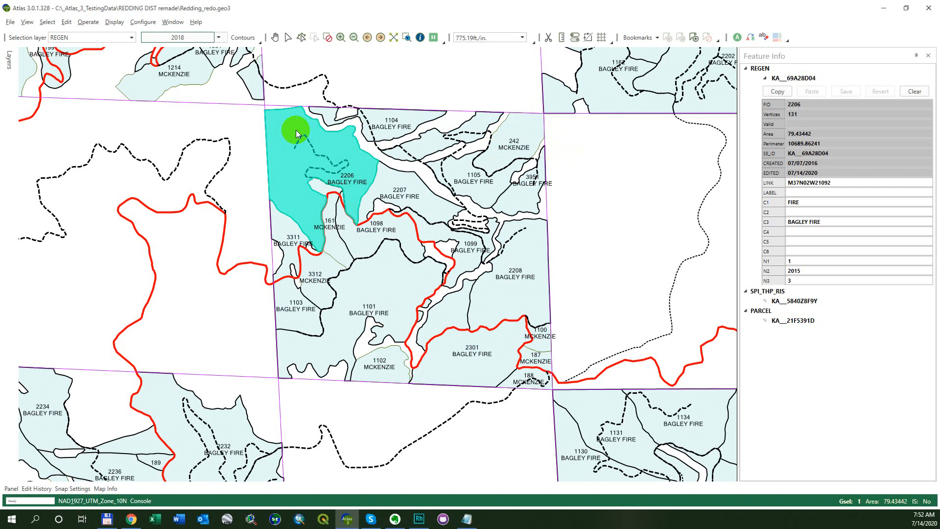
pyautogui.click(370, 117)
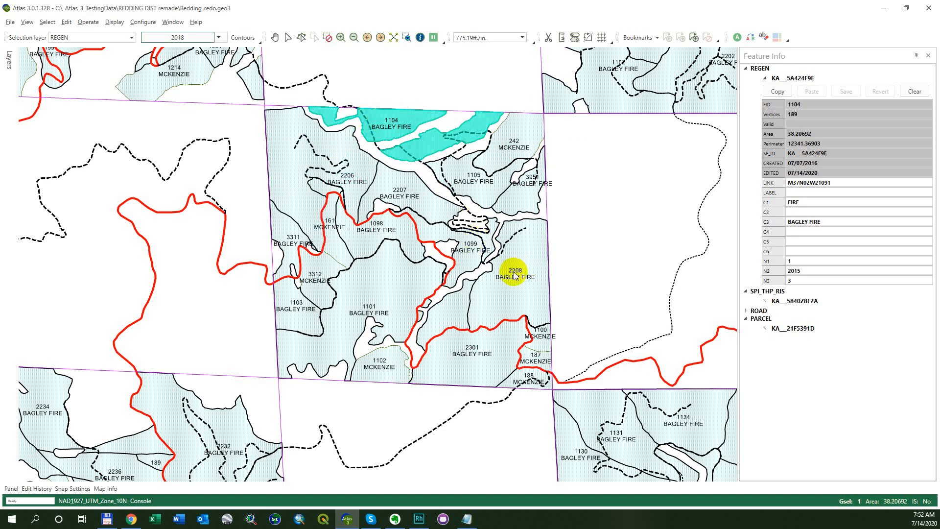
# - Box-select groups of stands starting from stand 2208 and from stand 1162 to compare which feature's attributes are shown
pyautogui.moveTo(533, 255); pyautogui.dragTo(289, 354)
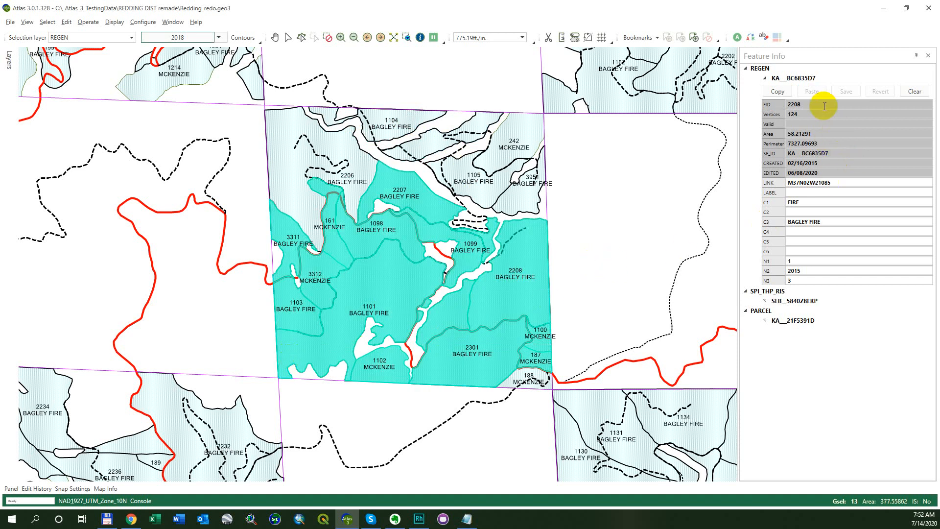
pyautogui.moveTo(608, 90); pyautogui.dragTo(298, 319)
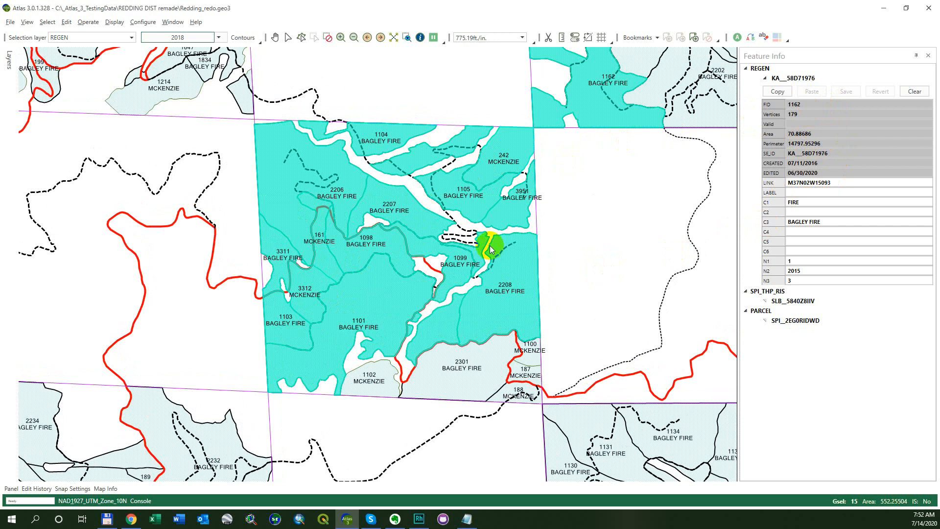
# - Select stand 2208, set its REGEN LABEL attribute to "Change", and save the edit
pyautogui.click(505, 267)
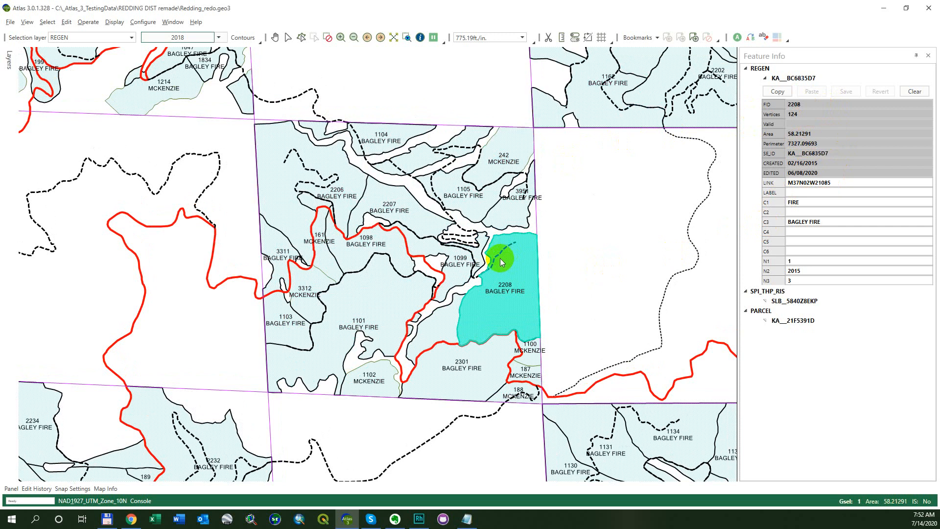
pyautogui.click(810, 191)
pyautogui.write('Change')
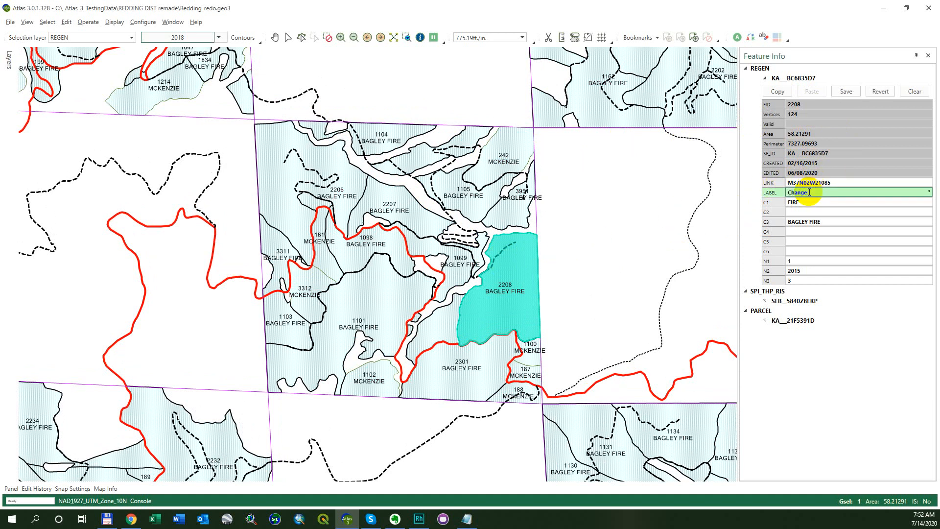
pyautogui.click(846, 91)
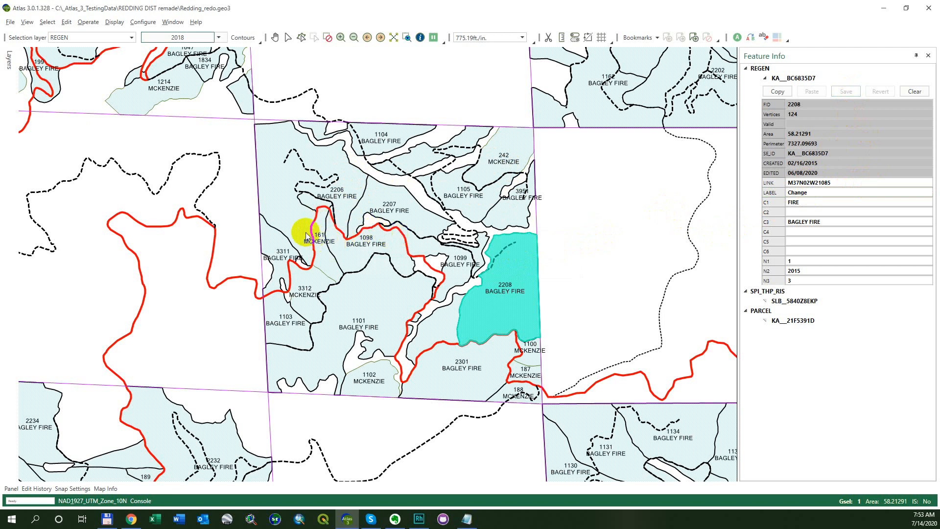
# - Set stand 2206's REGEN C4 attribute to "Change" without saving, select stand 1104, and reselect 2206 to check the field
pyautogui.click(286, 158)
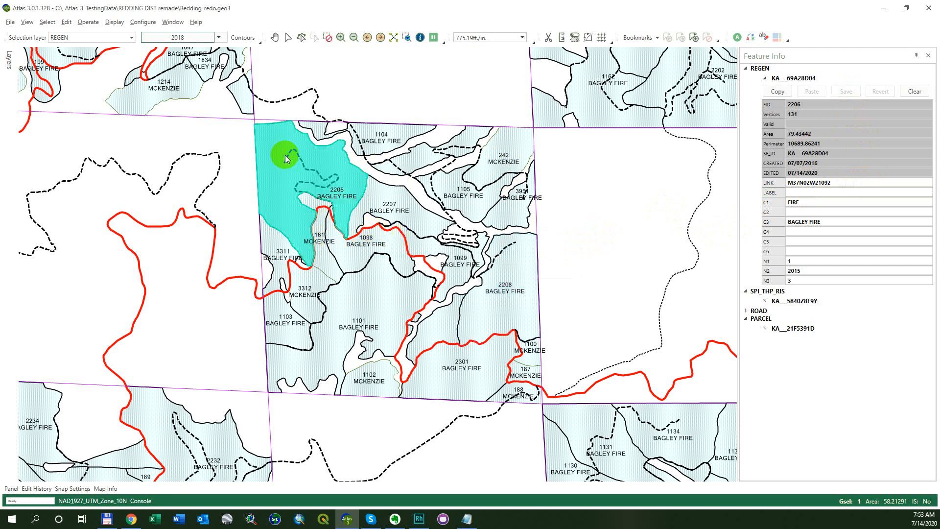
pyautogui.click(793, 231)
pyautogui.write('Change')
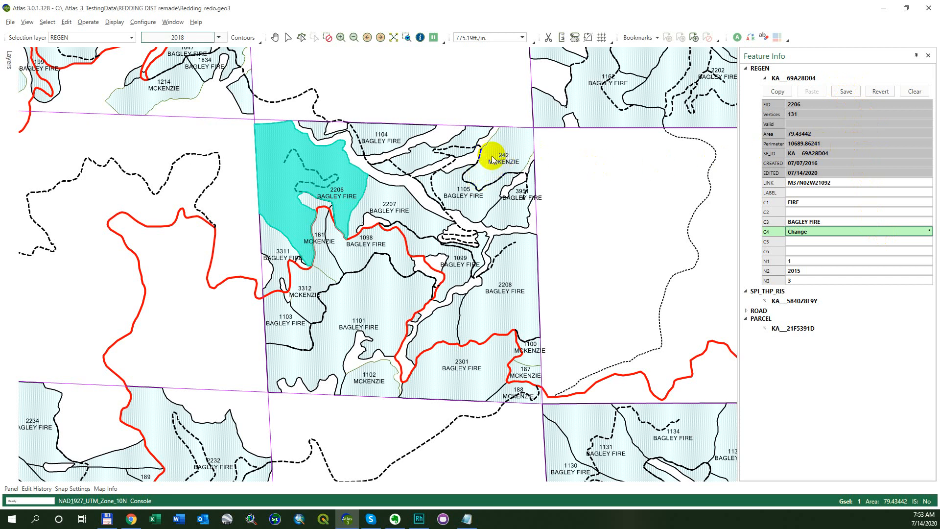
pyautogui.click(373, 140)
pyautogui.click(299, 160)
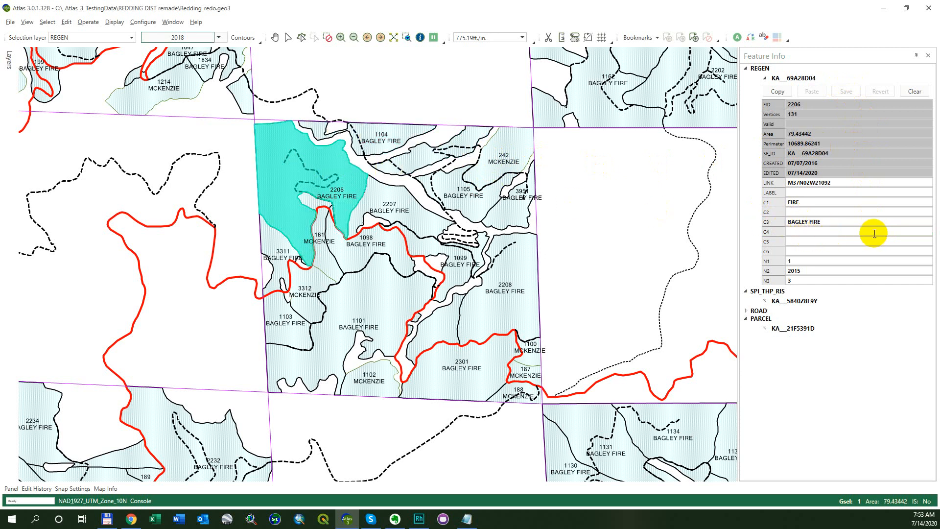
# - Set stand 2206's REGEN C4 attribute to "Change", save the edit, and reselect the stand after stand 1104 to check it
pyautogui.click(822, 231)
pyautogui.write('Change')
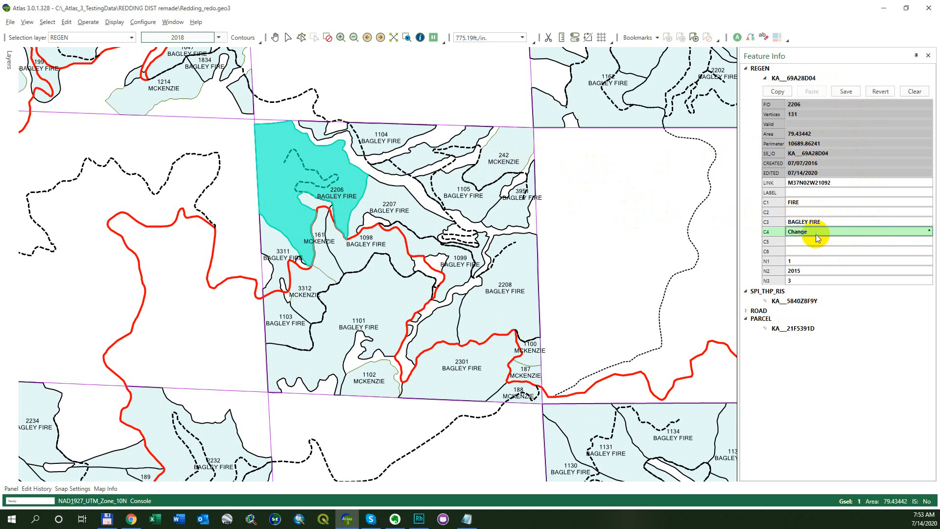
pyautogui.click(847, 92)
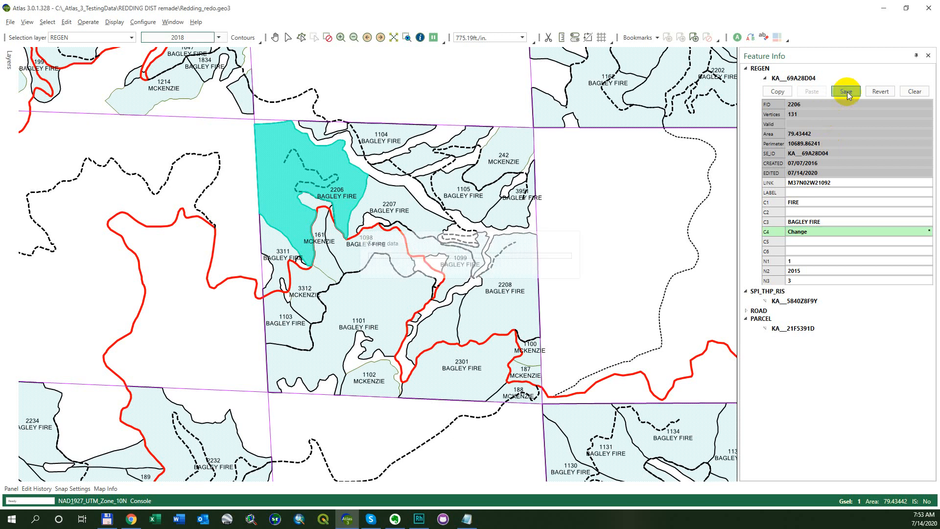
pyautogui.click(368, 141)
pyautogui.click(295, 156)
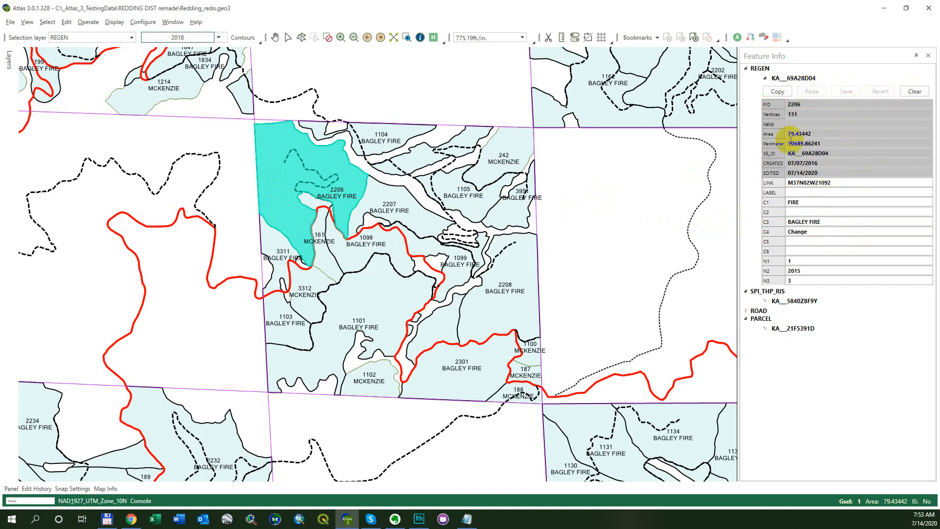
# - Copy the REGEN attributes of stand 2206 and select stands 1104 and 242 as possible paste targets
pyautogui.click(813, 195)
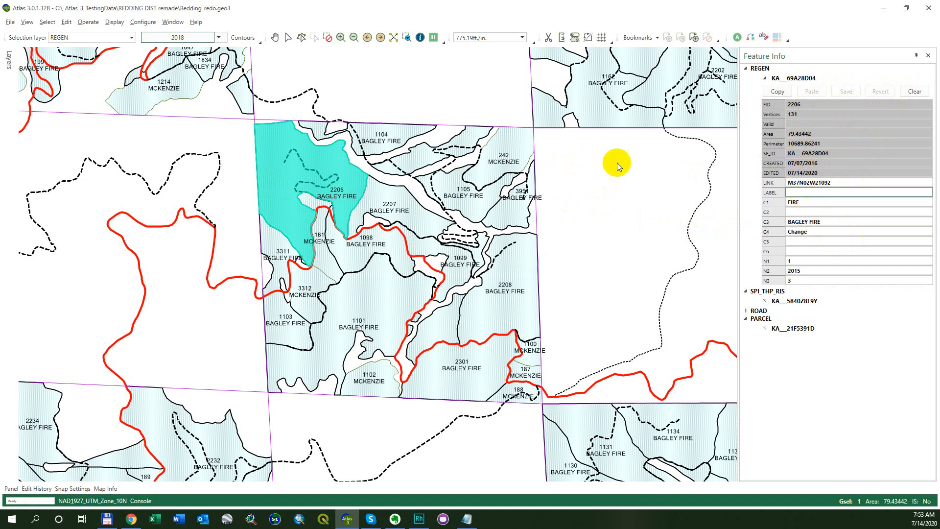
pyautogui.click(775, 92)
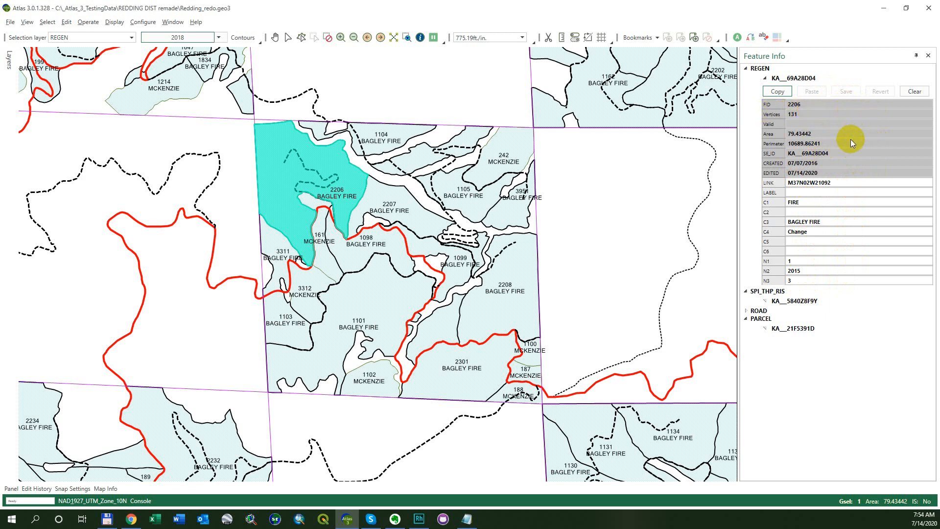
pyautogui.click(387, 172)
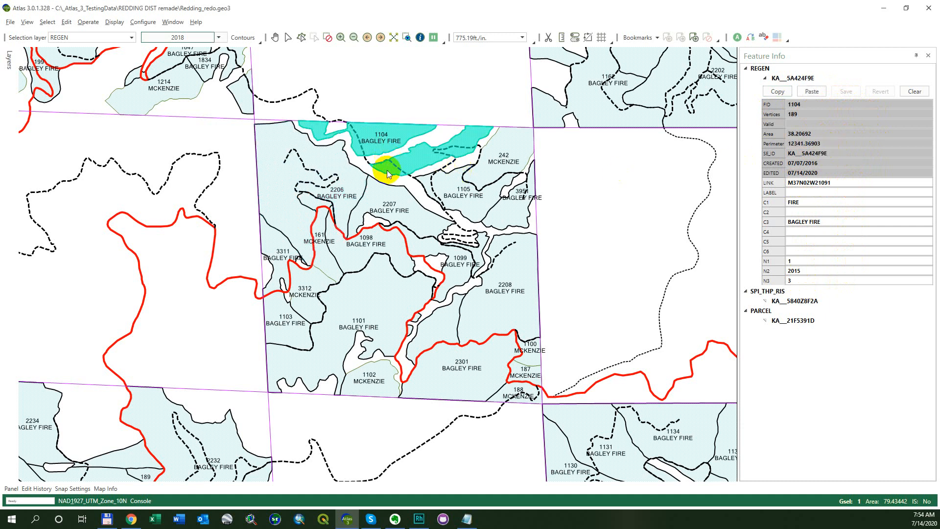
pyautogui.click(475, 179)
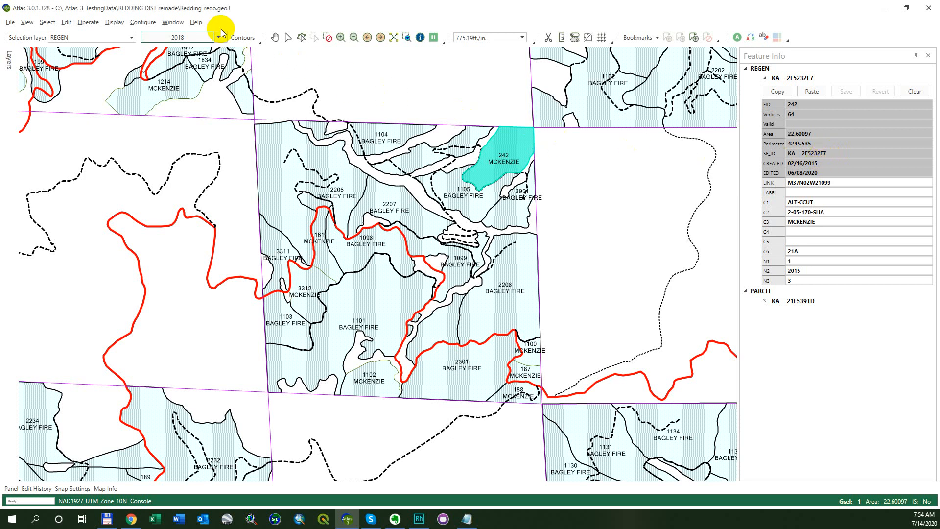
# - Set the year next to the selection layer to 2005
pyautogui.click(149, 36)
pyautogui.click(579, 152)
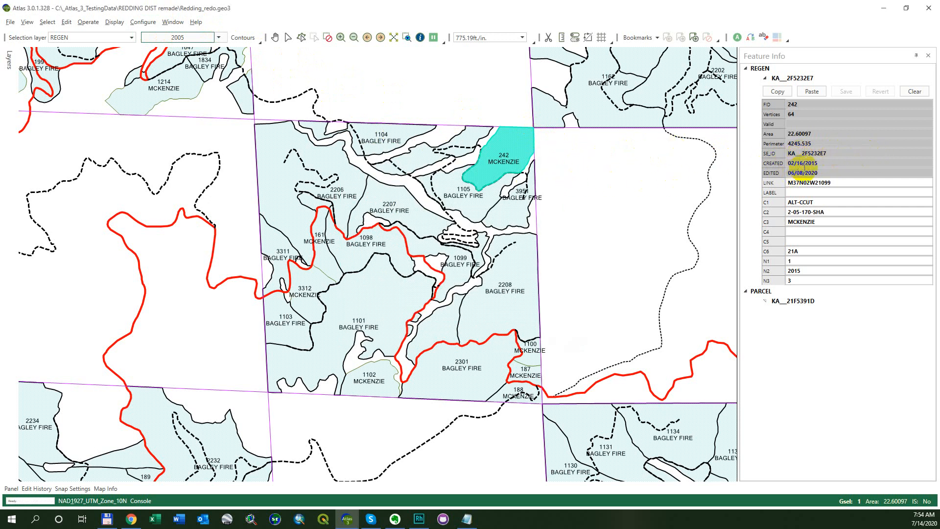
# - Examine the read-only REGEN fields, such as SE_ID and Area, of stand 242, and review stands 1105 and 2208
pyautogui.click(836, 152)
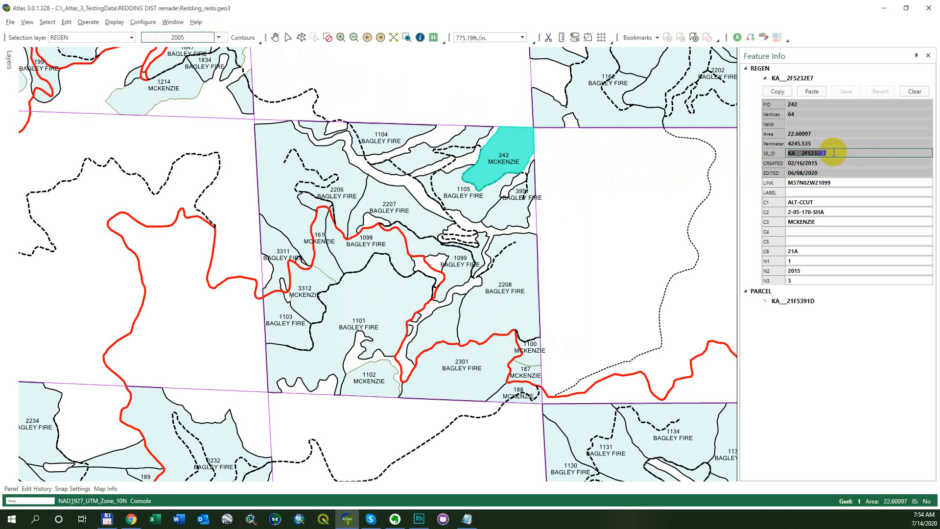
pyautogui.click(834, 153)
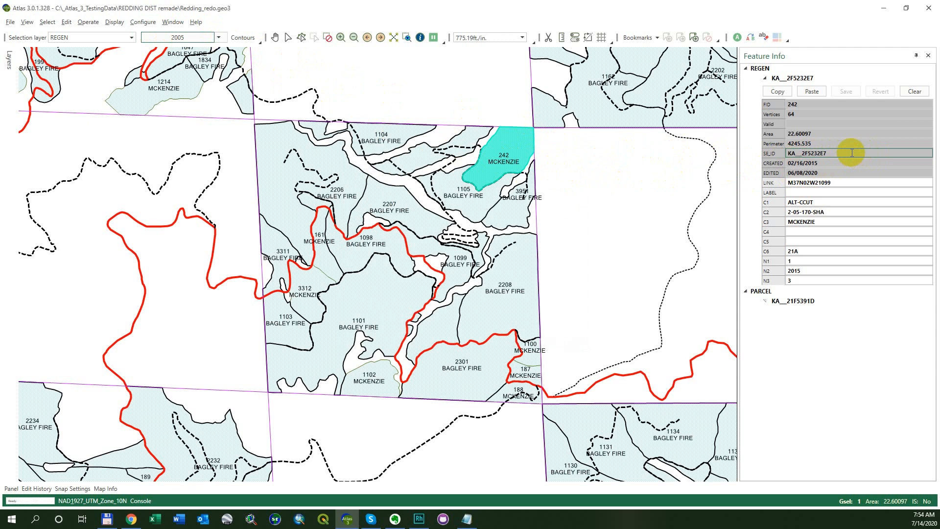
pyautogui.click(833, 104)
pyautogui.press('Down')
pyautogui.press('Down')
pyautogui.press('Down')
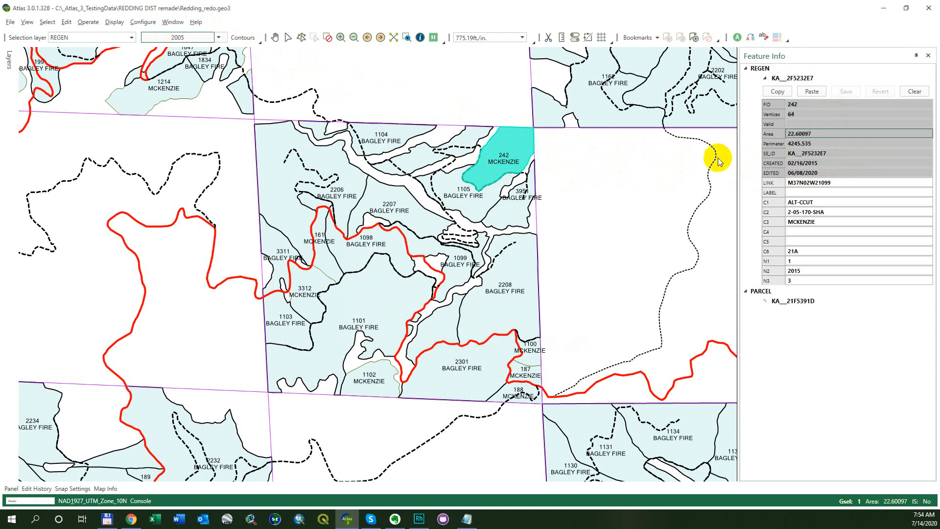
pyautogui.click(466, 194)
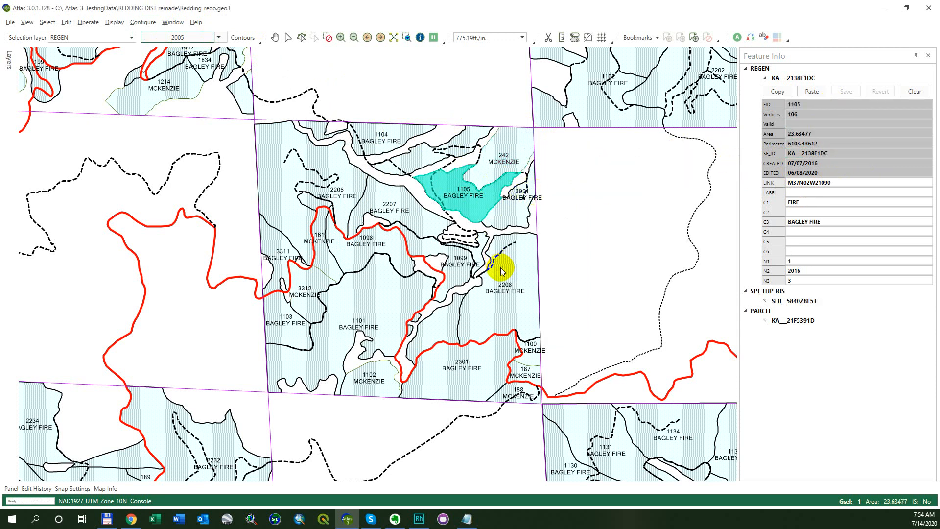
pyautogui.click(500, 267)
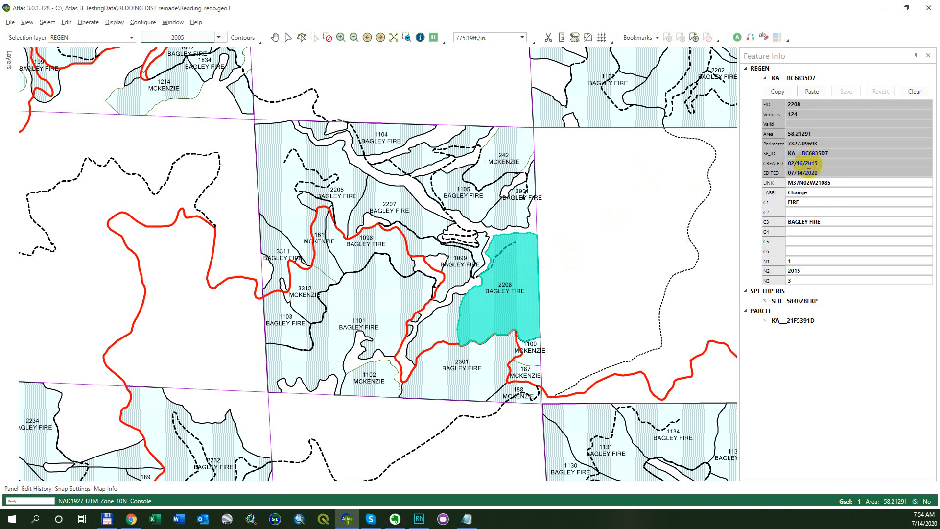
# - Copy the REGEN attributes of stand 2207, paste them into stand 2206, and save the edit
pyautogui.click(413, 212)
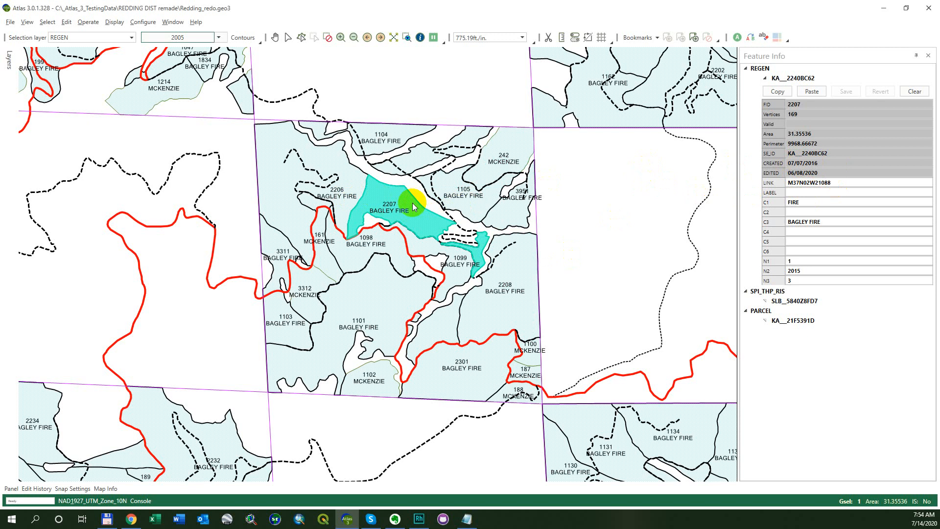
pyautogui.click(769, 93)
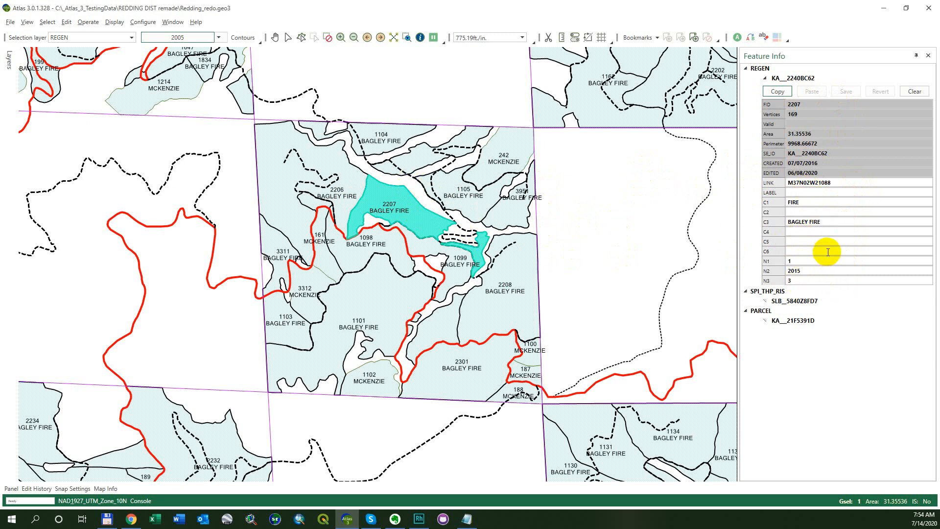
pyautogui.click(316, 184)
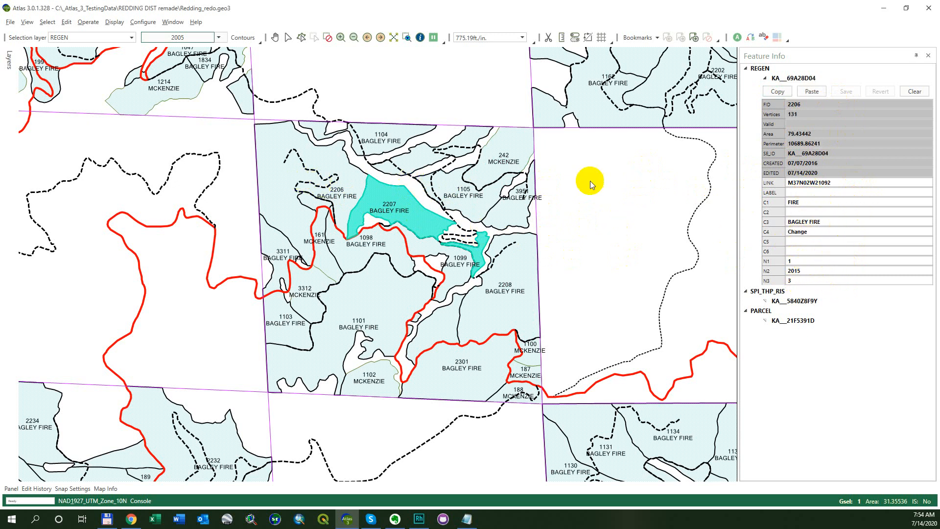
pyautogui.click(810, 93)
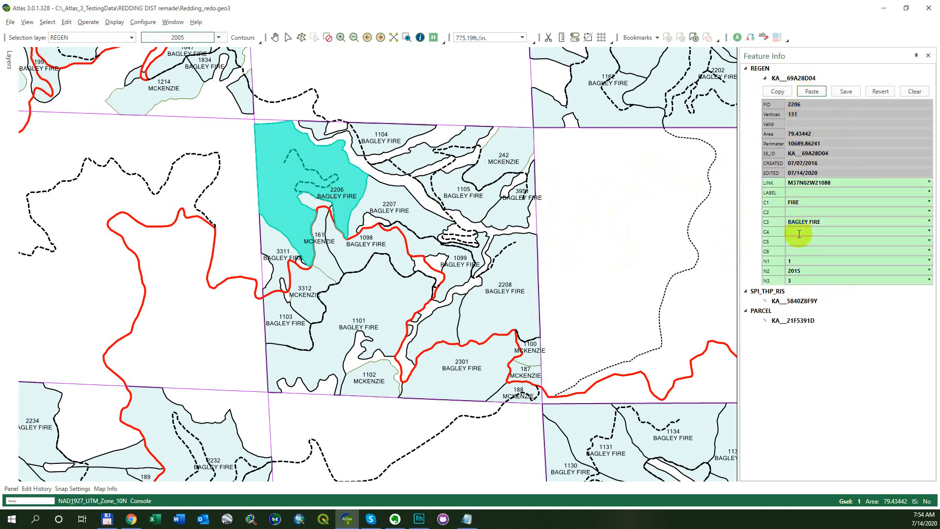
pyautogui.click(850, 93)
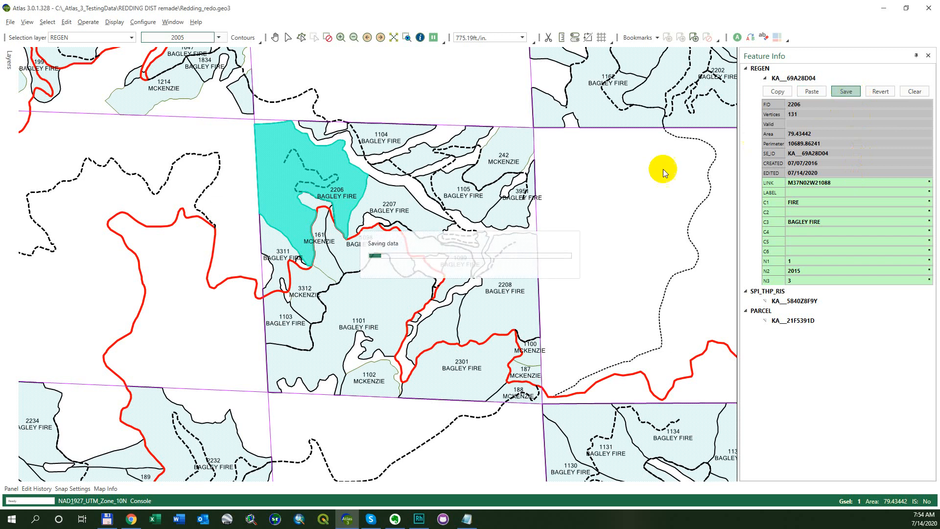
# - Select stands 2207 and 2206 alternately to compare their editable REGEN attributes after the paste
pyautogui.click(397, 204)
pyautogui.click(351, 185)
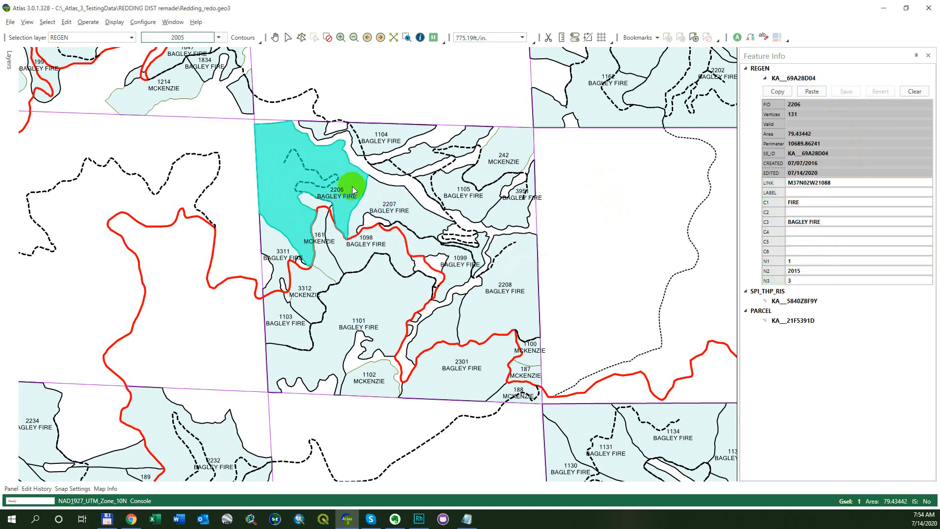
pyautogui.click(398, 211)
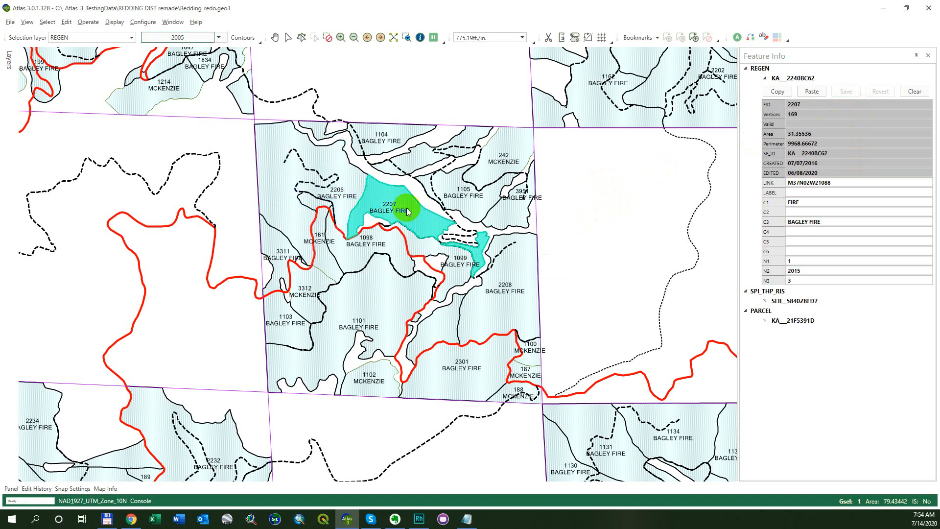
pyautogui.click(328, 192)
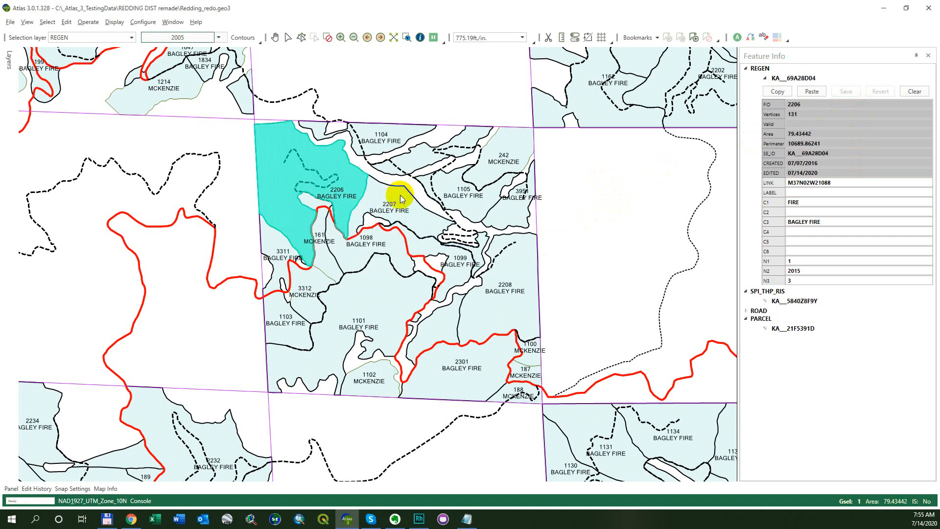
pyautogui.click(401, 199)
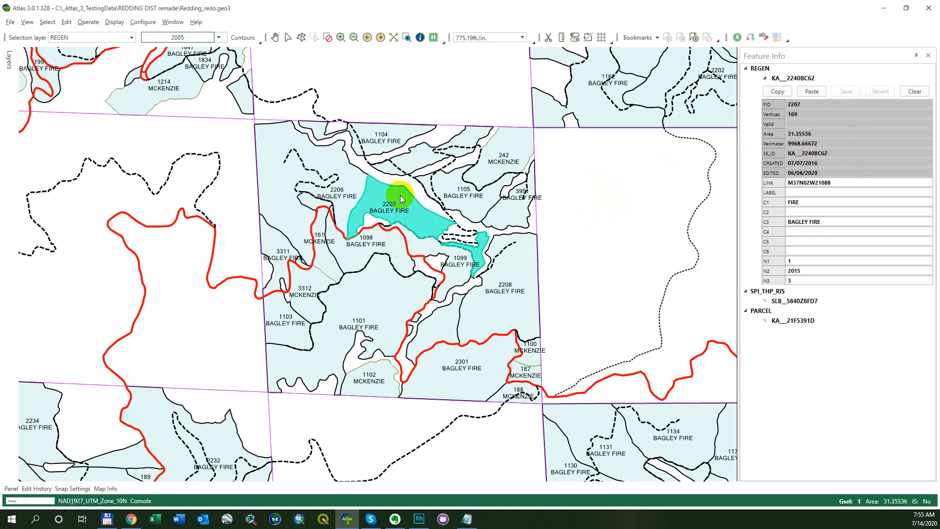
# - Compare the read-only FID and SE_ID fields of stands 2206 and 2207 by selecting them in turn
pyautogui.click(349, 195)
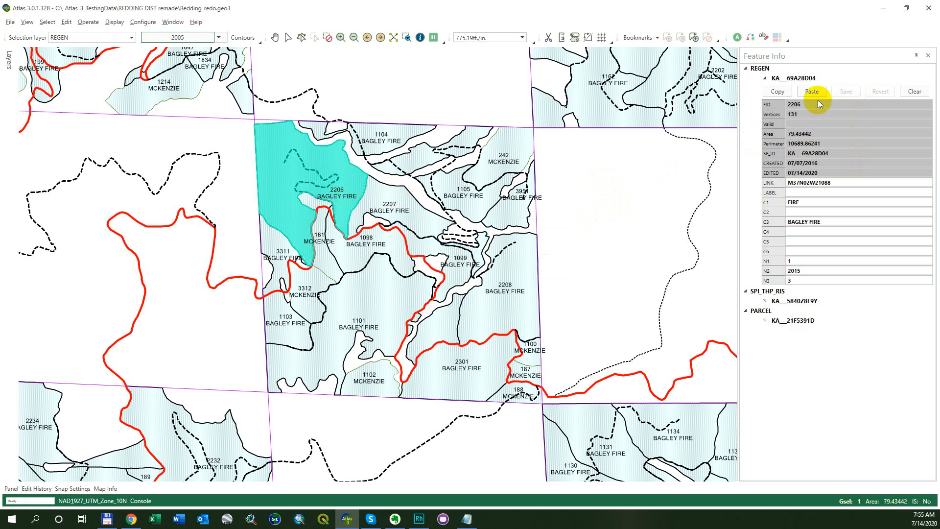
pyautogui.doubleClick(803, 104)
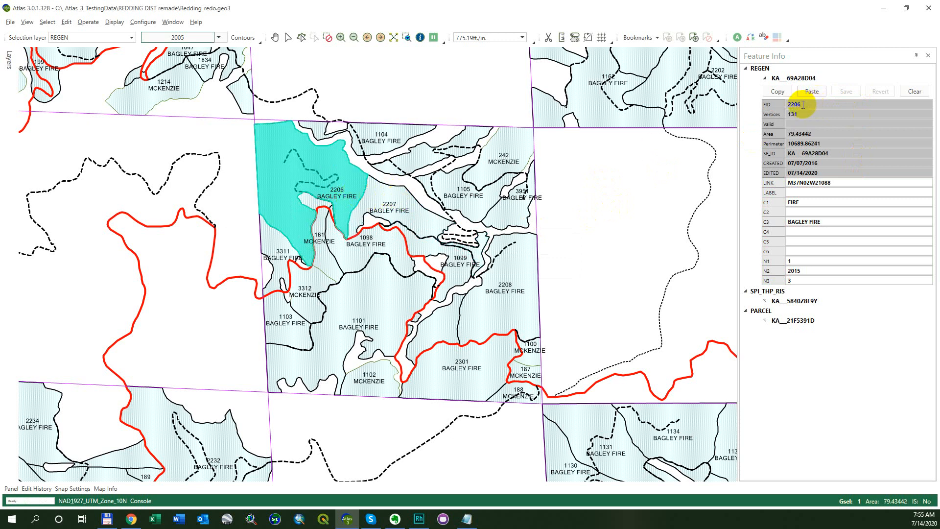
pyautogui.click(380, 198)
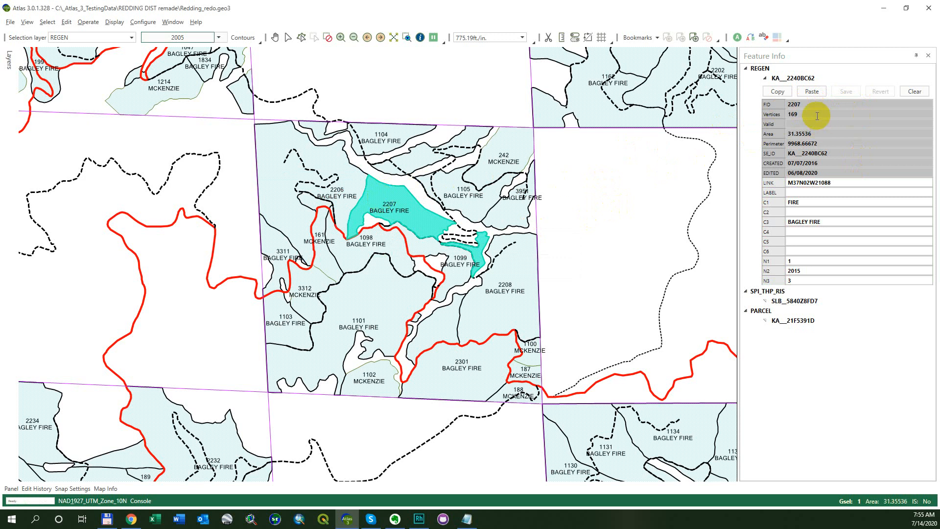
pyautogui.moveTo(802, 153); pyautogui.dragTo(826, 152)
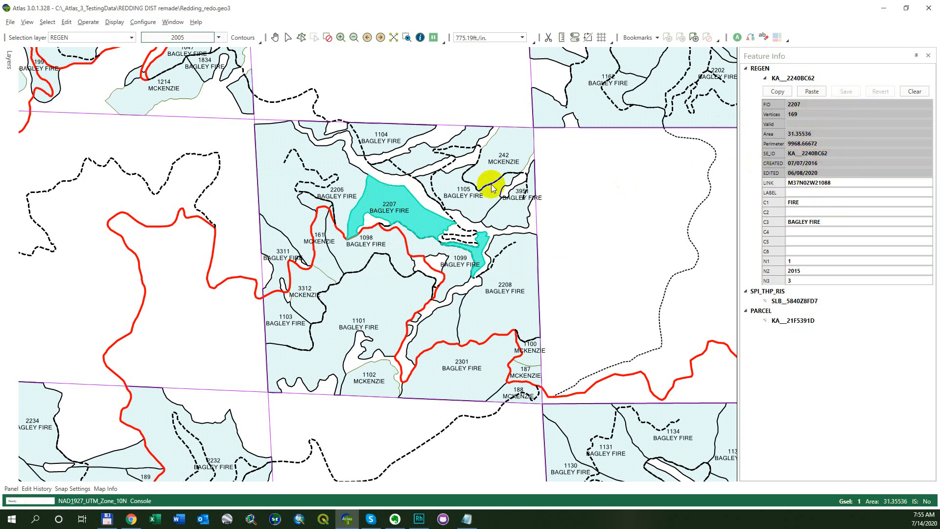
pyautogui.click(354, 183)
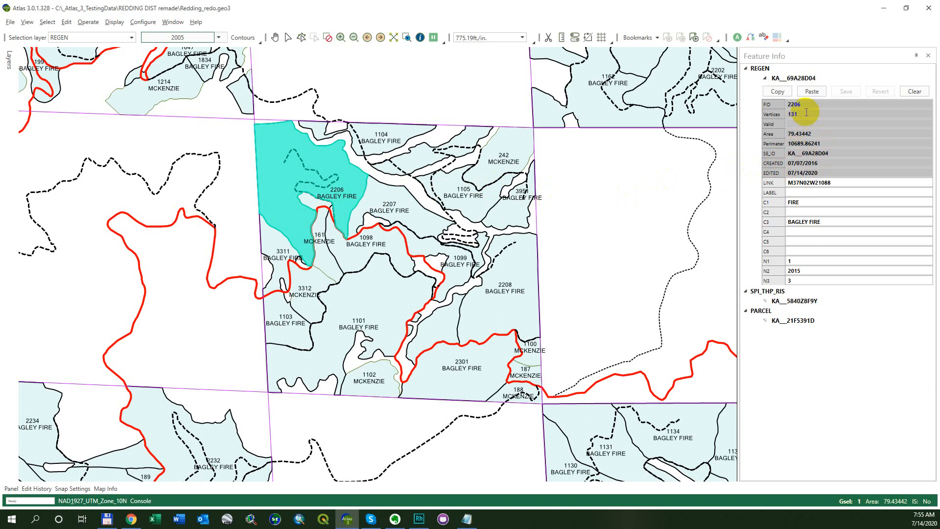
pyautogui.click(379, 201)
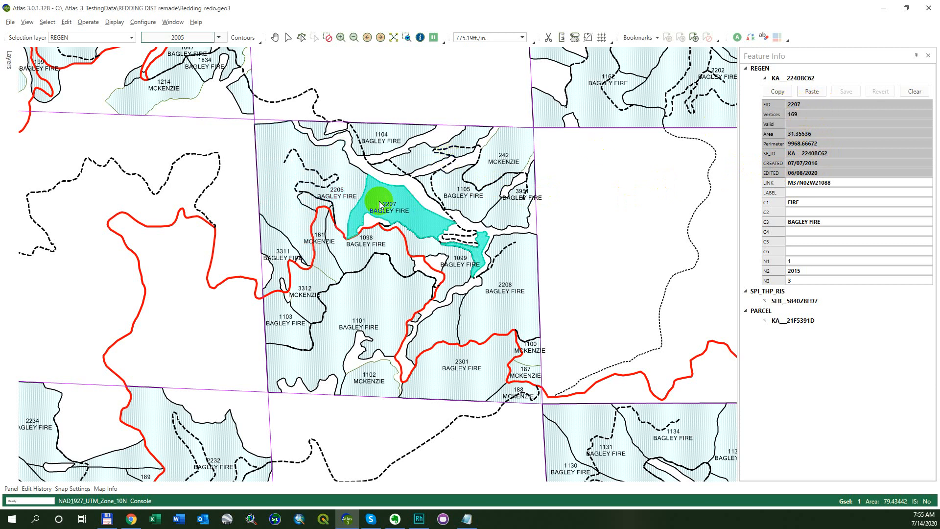
pyautogui.click(351, 184)
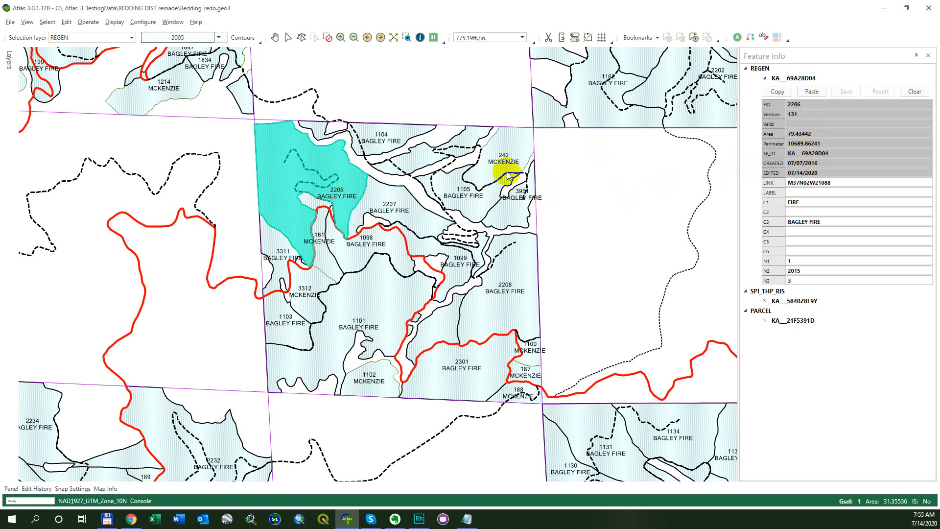
pyautogui.click(398, 208)
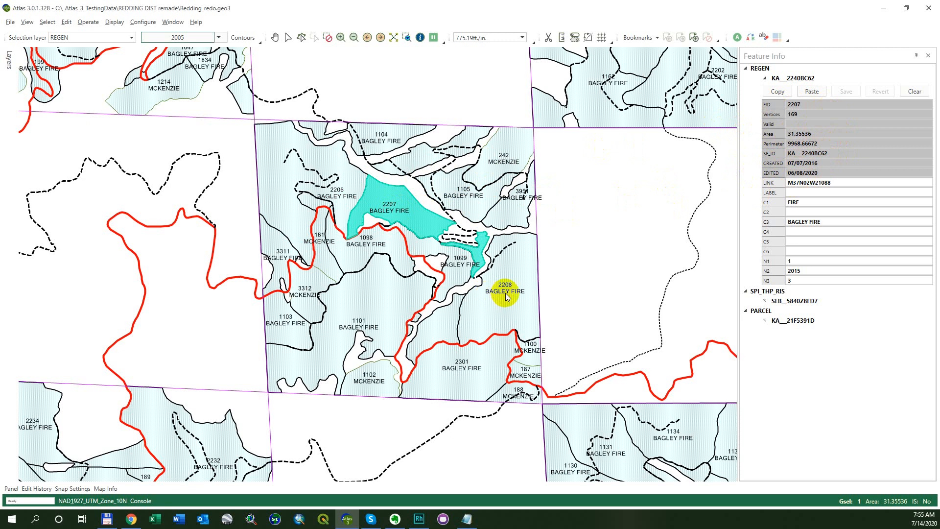
# - Select stand 2208 and review the layers offered for its location, such as PARCEL, SPI_THP_RIS and REGEN
pyautogui.click(501, 303)
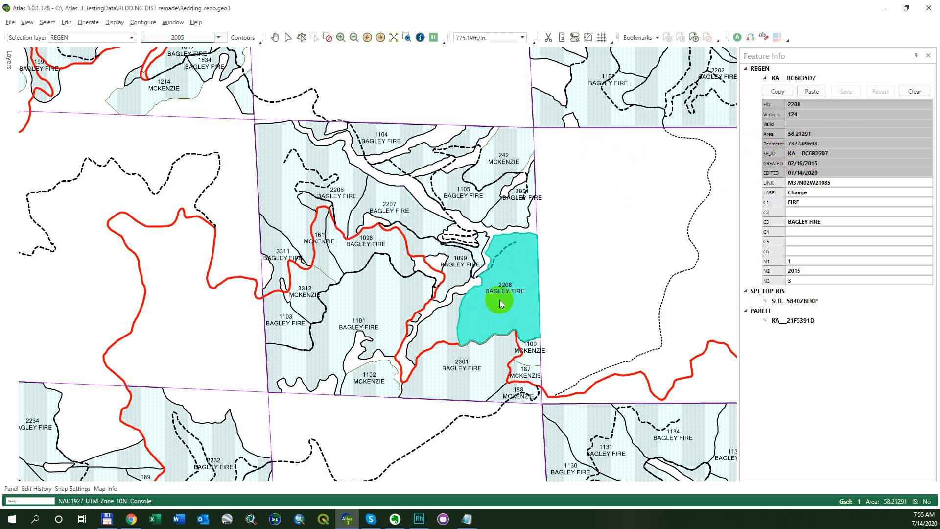
pyautogui.rightClick(518, 277)
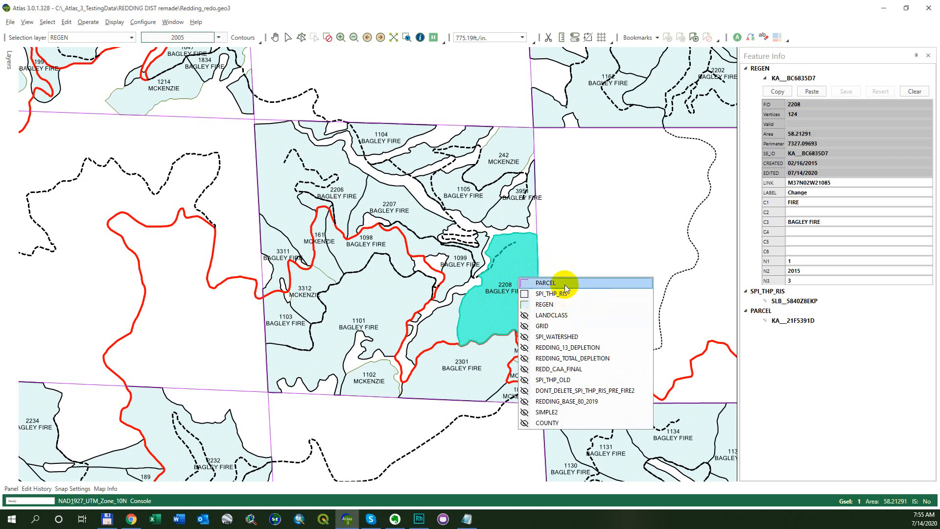
pyautogui.click(493, 280)
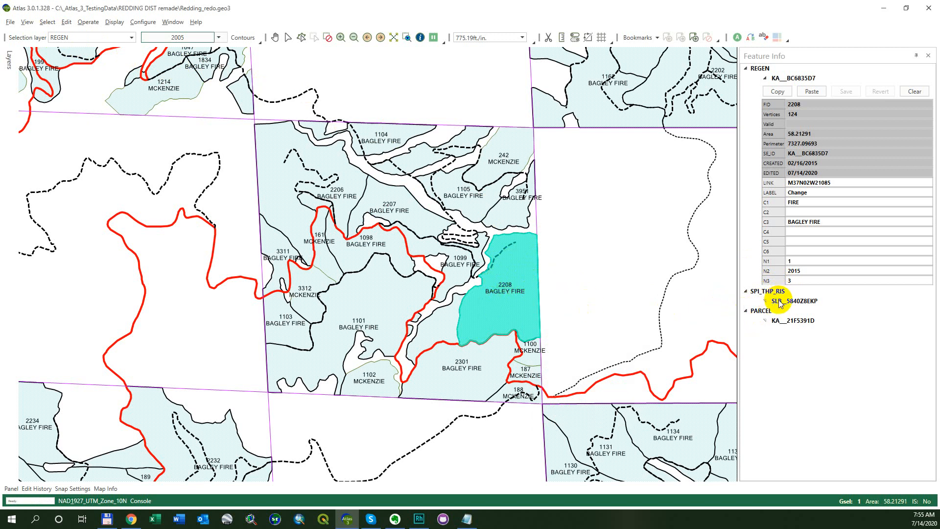
# - Expand the SPI_THP_RIS record of stand 2208 and compare its attributes with the REGEN record
pyautogui.click(770, 303)
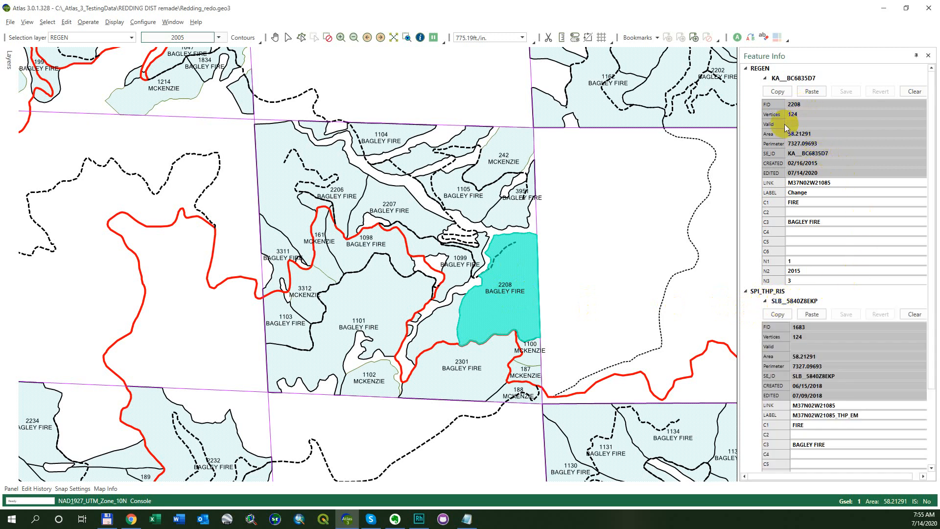
pyautogui.scroll(-1, 857, 309)
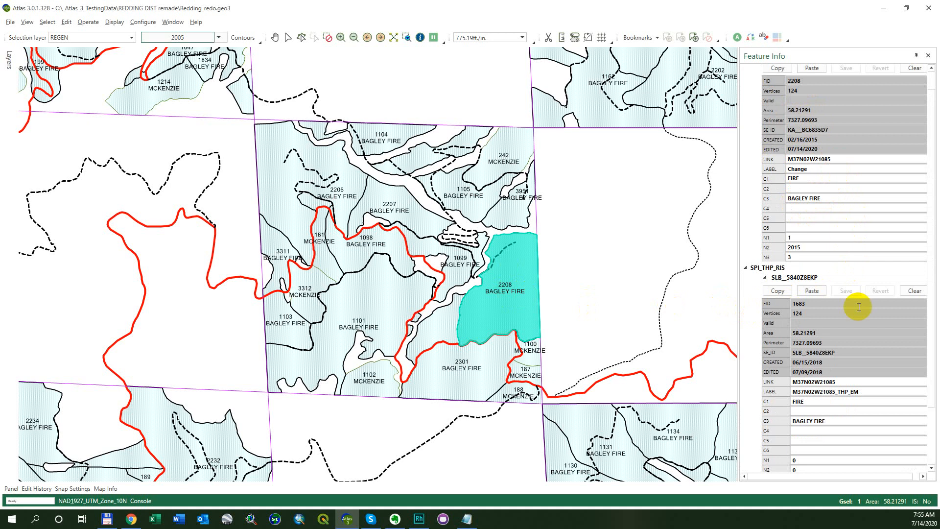
pyautogui.scroll(-3, 827, 191)
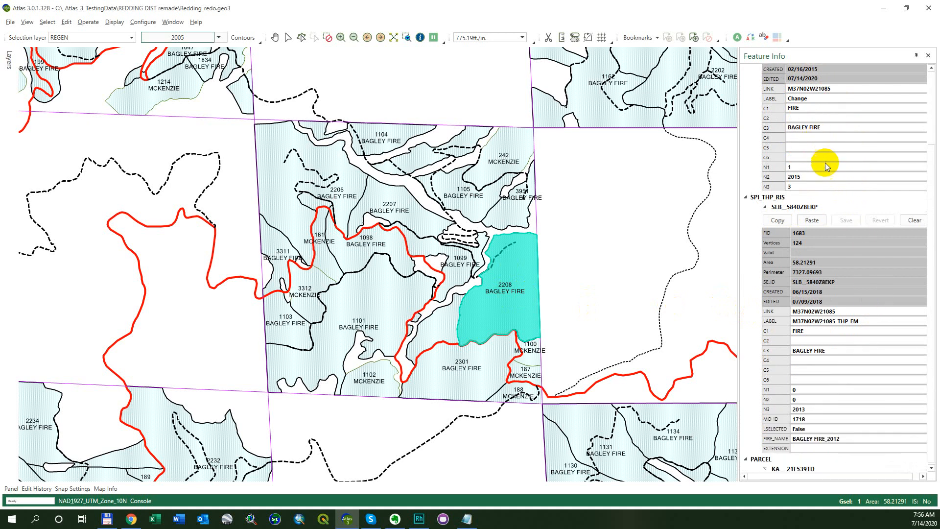
pyautogui.scroll(4, 826, 158)
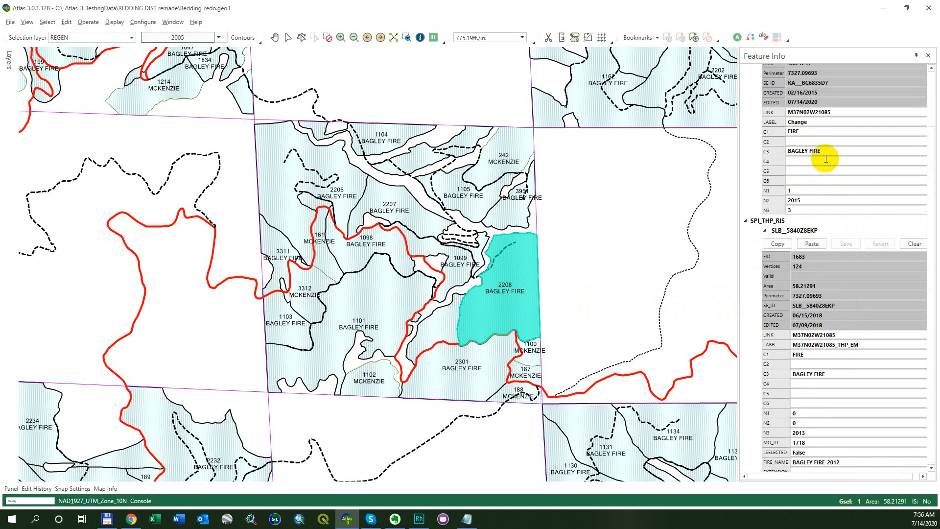
pyautogui.scroll(-4, 826, 161)
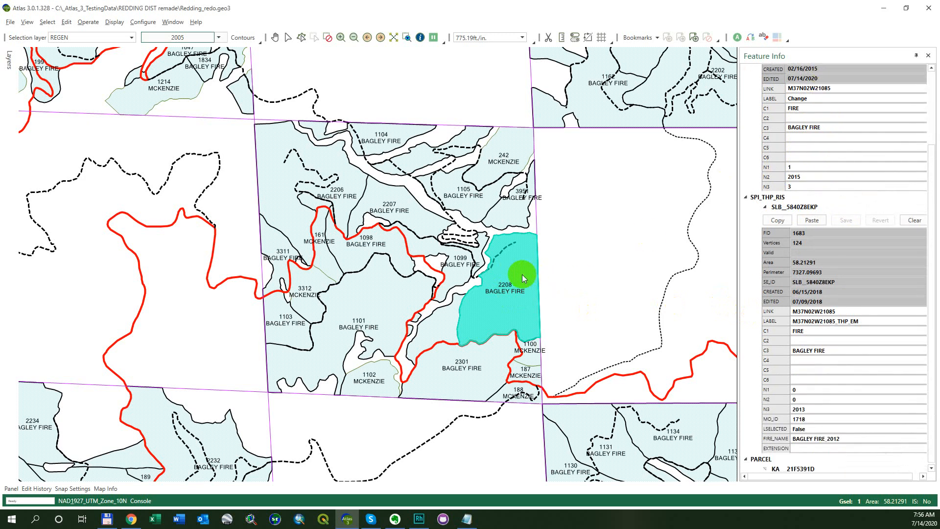
pyautogui.scroll(4, 815, 249)
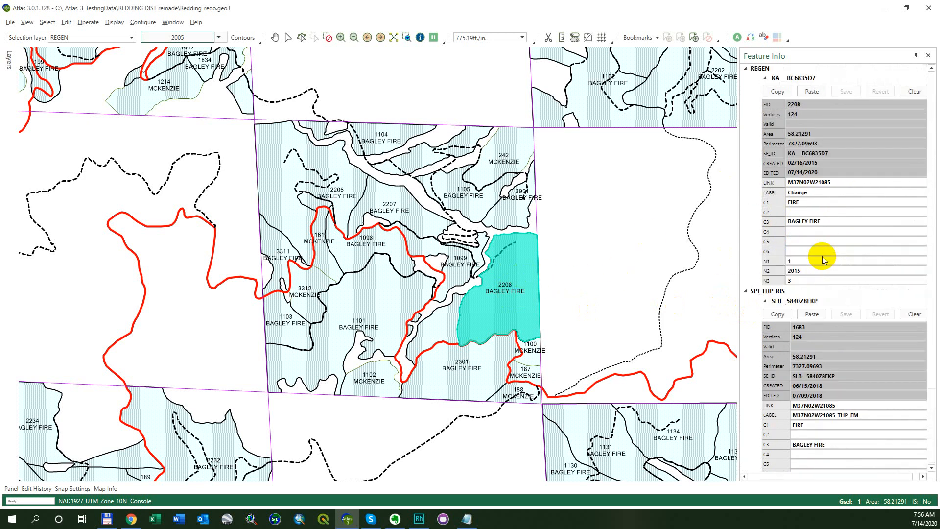
# - Copy the REGEN attributes of stand 2208, paste them into its SPI_THP_RIS record, and save the edit
pyautogui.click(778, 91)
pyautogui.scroll(-4, 844, 166)
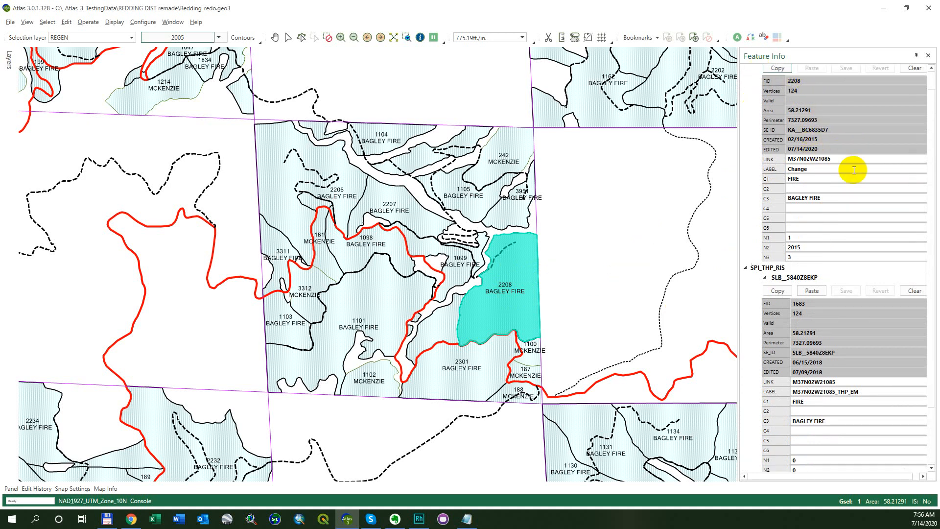
pyautogui.click(824, 218)
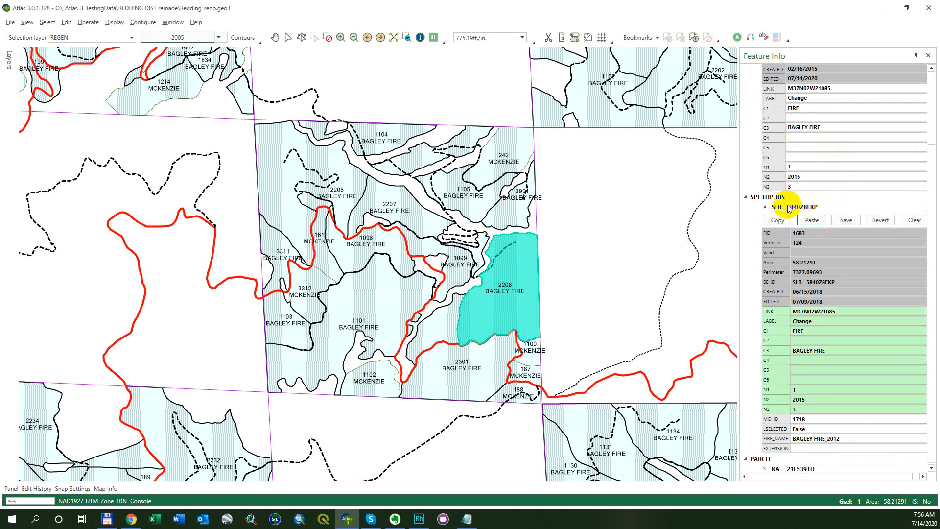
pyautogui.click(853, 220)
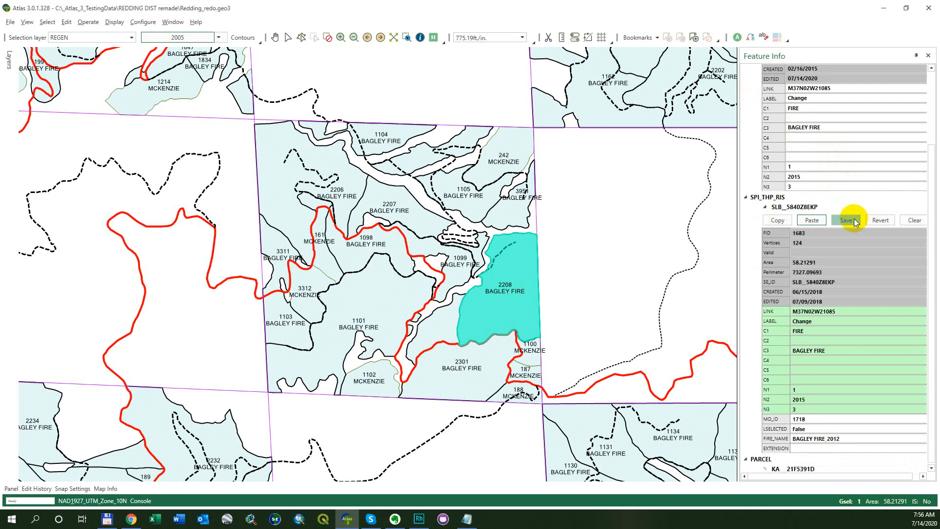
pyautogui.click(852, 222)
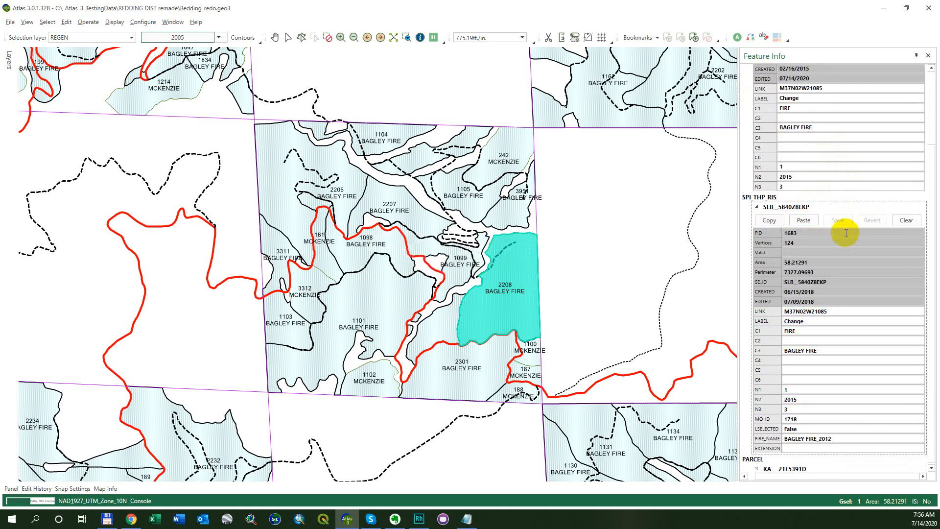
# - Enter sdafasdafds in REGEN field C5 of stand 2301, and revert the unsaved edit
pyautogui.click(479, 357)
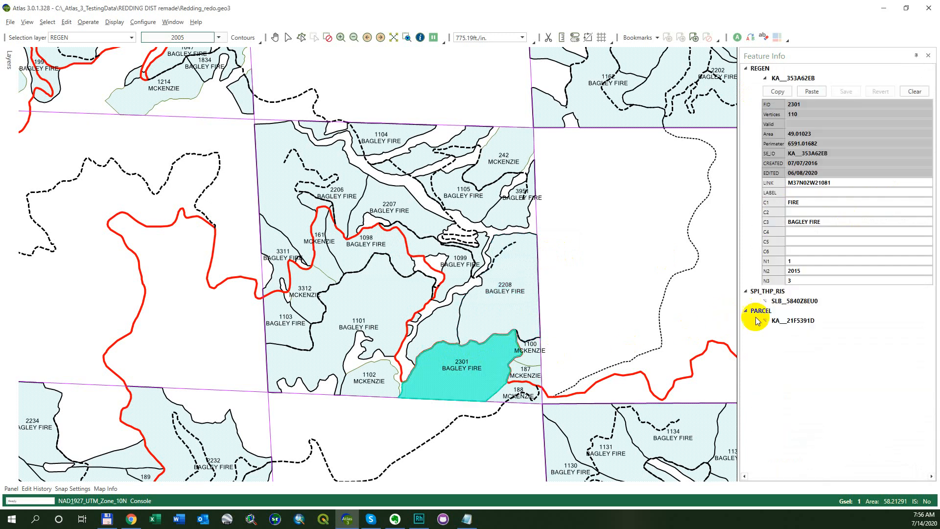
pyautogui.click(808, 241)
pyautogui.write('sdafasdafds')
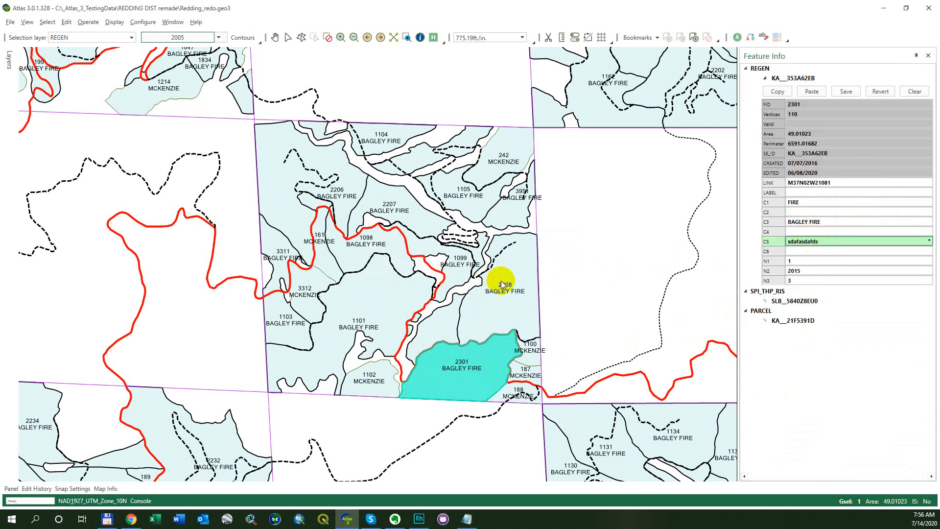
pyautogui.click(889, 93)
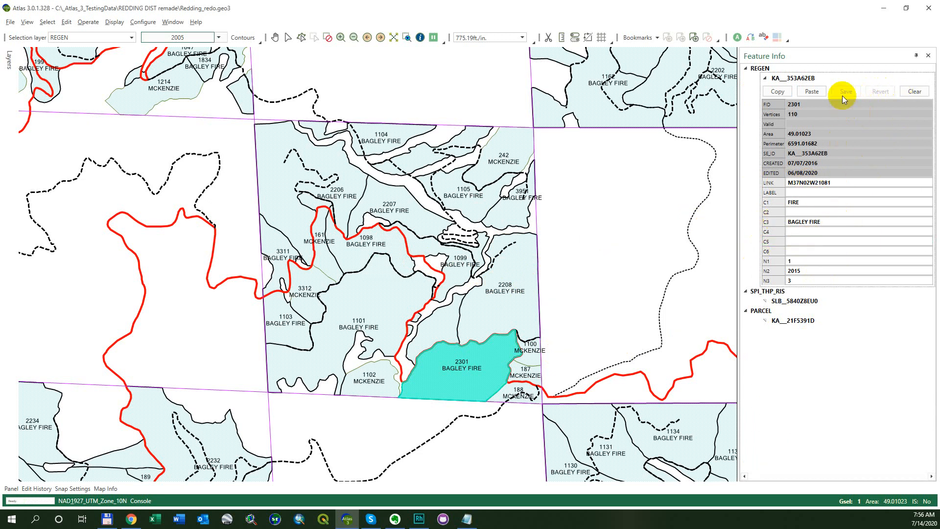
# - Clear all editable REGEN attributes of stand 2301 and save the change
pyautogui.click(919, 92)
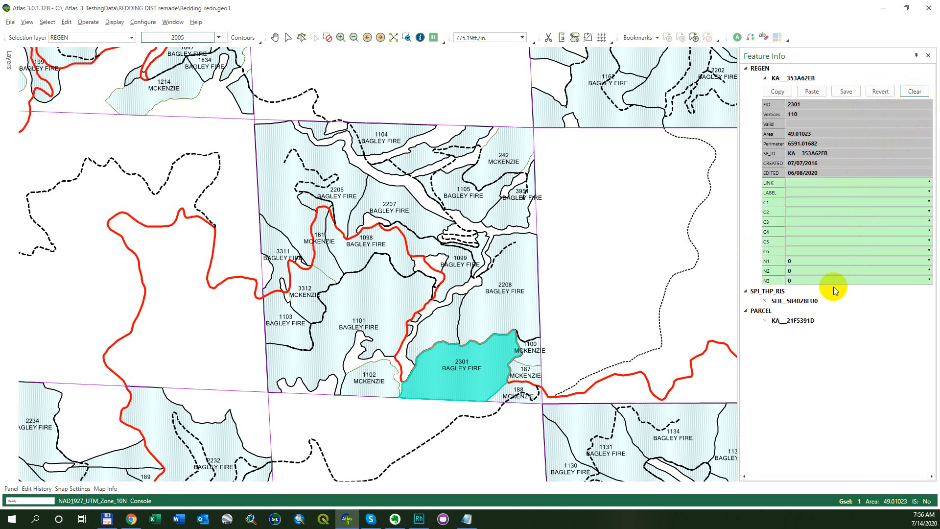
pyautogui.click(846, 91)
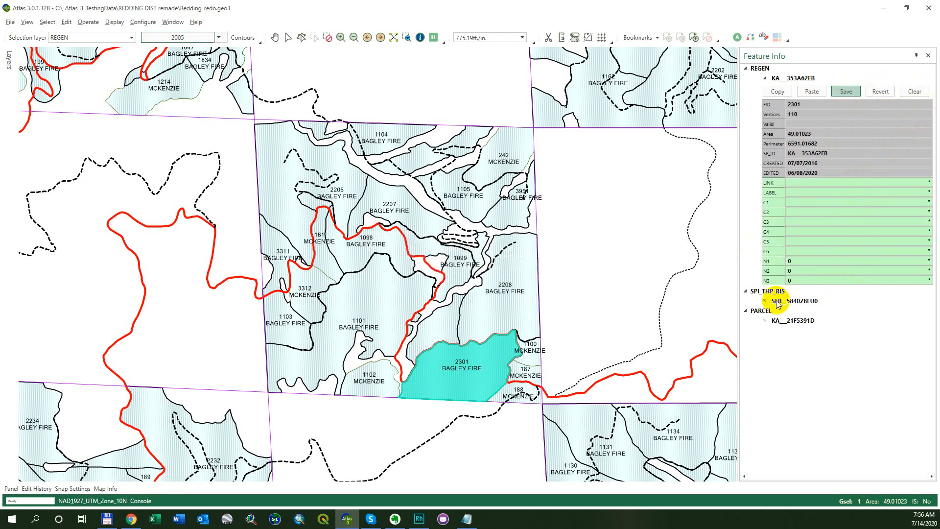
pyautogui.click(527, 301)
# - Select stand 2208 and filter the REGEN layer by its C3 value, BAGLEY FIRE
pyautogui.hotkey('alt', 's')
pyautogui.press('Return')
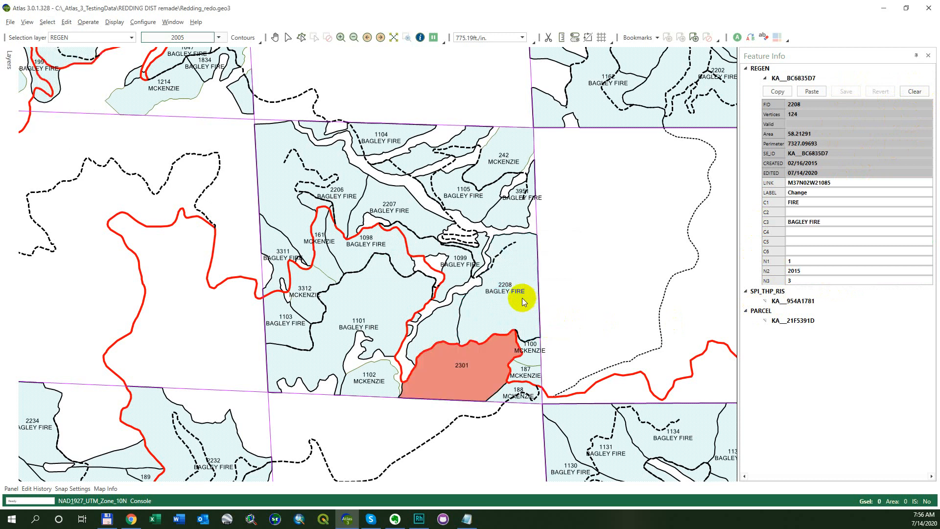
pyautogui.click(518, 293)
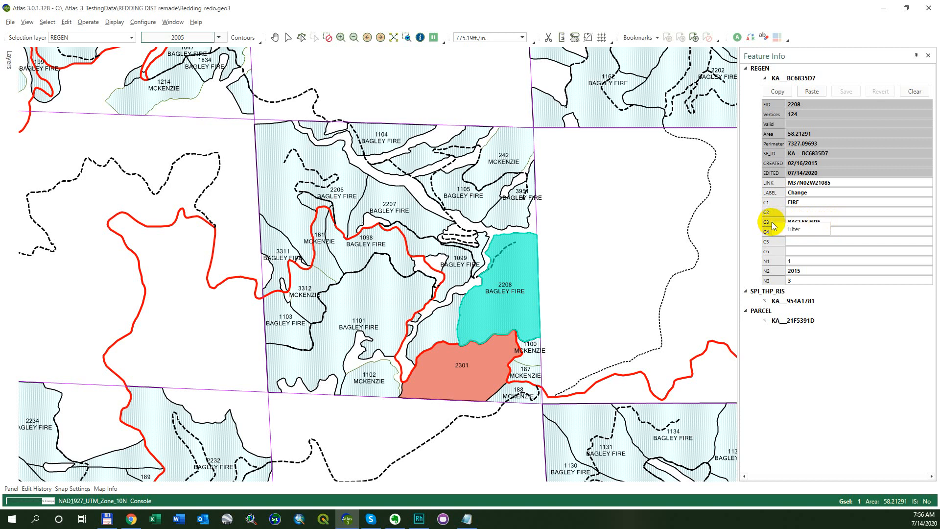
pyautogui.click(797, 224)
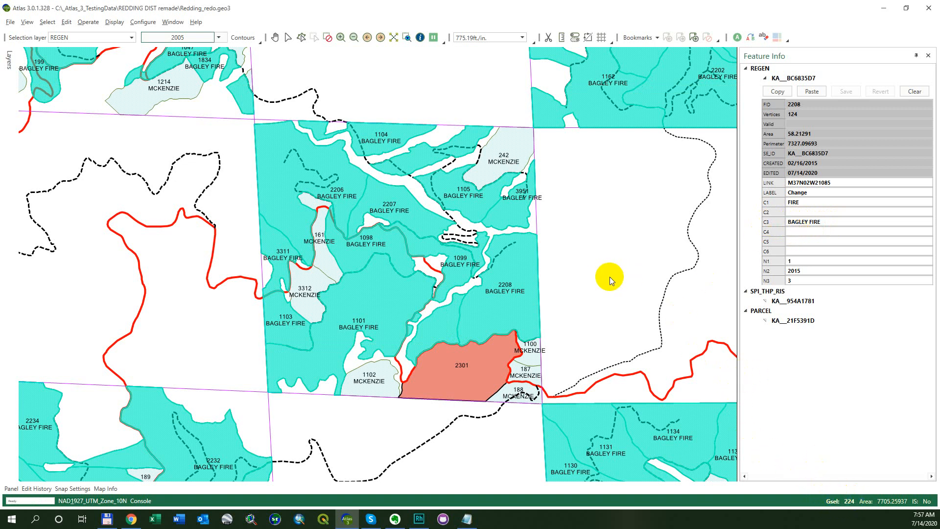
# - Zoom to the filtered BAGLEY FIRE stands and check the filter option of field C1
pyautogui.hotkey('alt', 'v')
pyautogui.press('z')
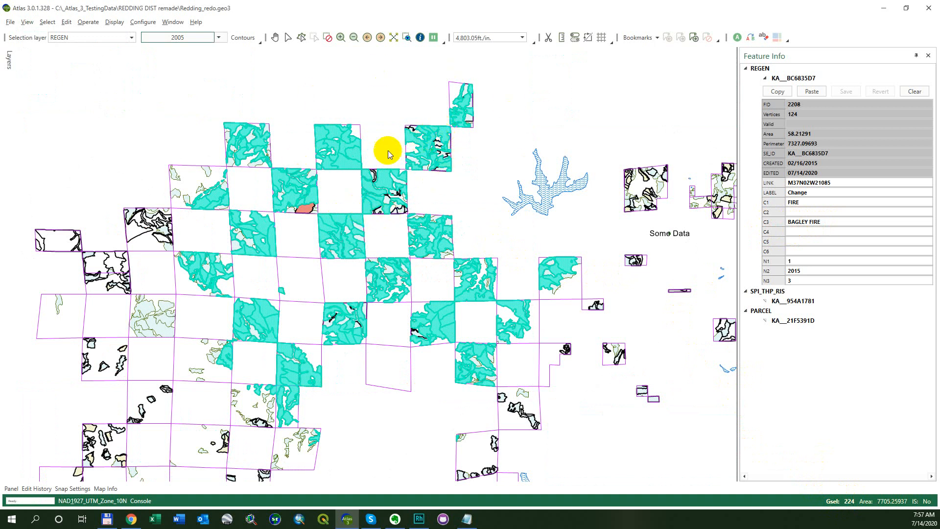
pyautogui.scroll(2, 339, 148)
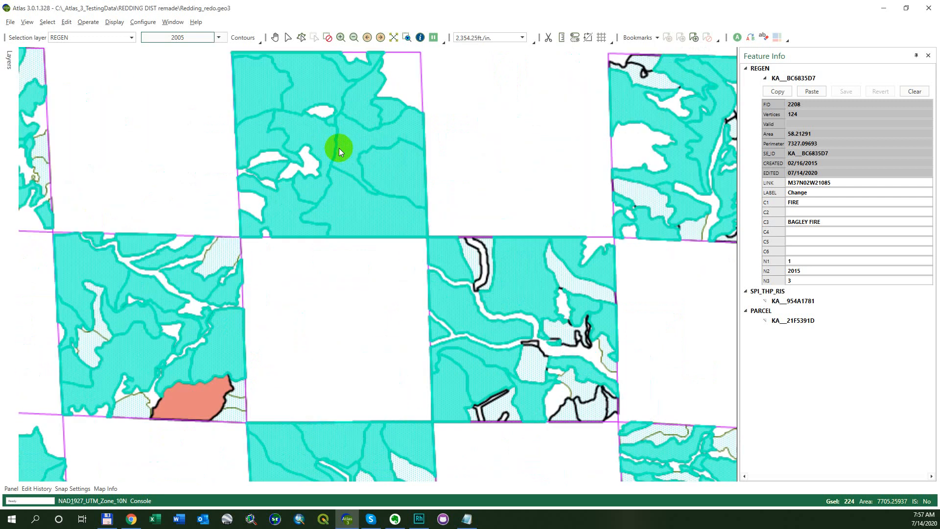
pyautogui.rightClick(777, 202)
pyautogui.click(812, 210)
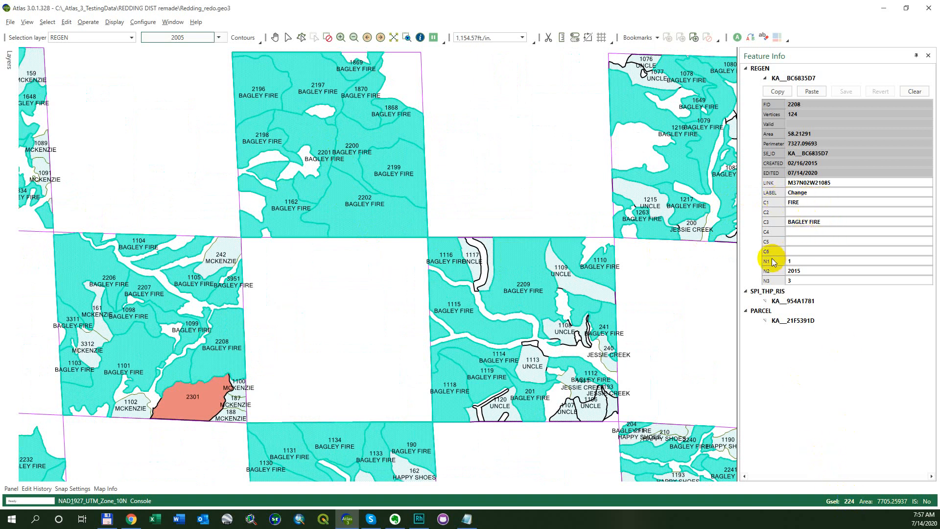
# - Select stand 1109, select all REGEN stands, and clear the selection
pyautogui.click(575, 277)
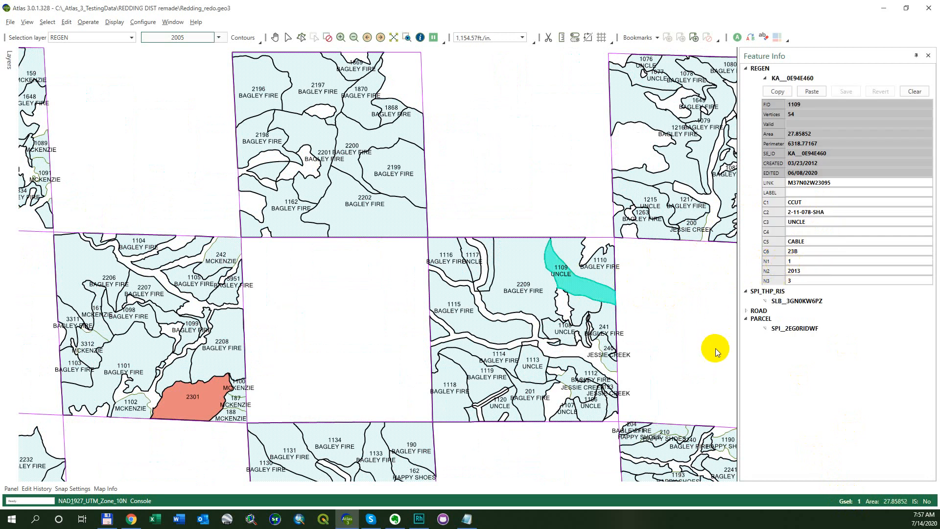
pyautogui.hotkey('ctrl', 'a')
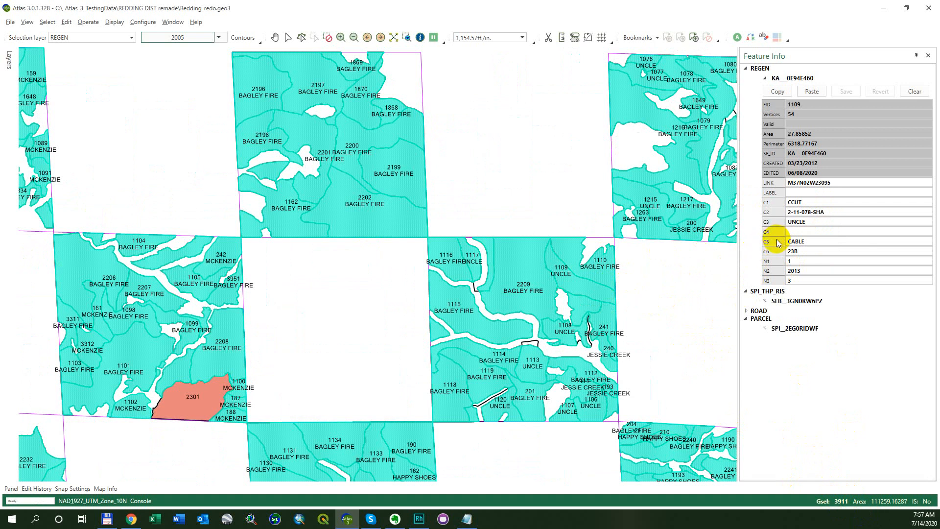
pyautogui.click(560, 194)
# - Select stand 2209, filter REGEN by its C3 value BAGLEY FIRE, and clear the resulting selection
pyautogui.hotkey('alt', 's')
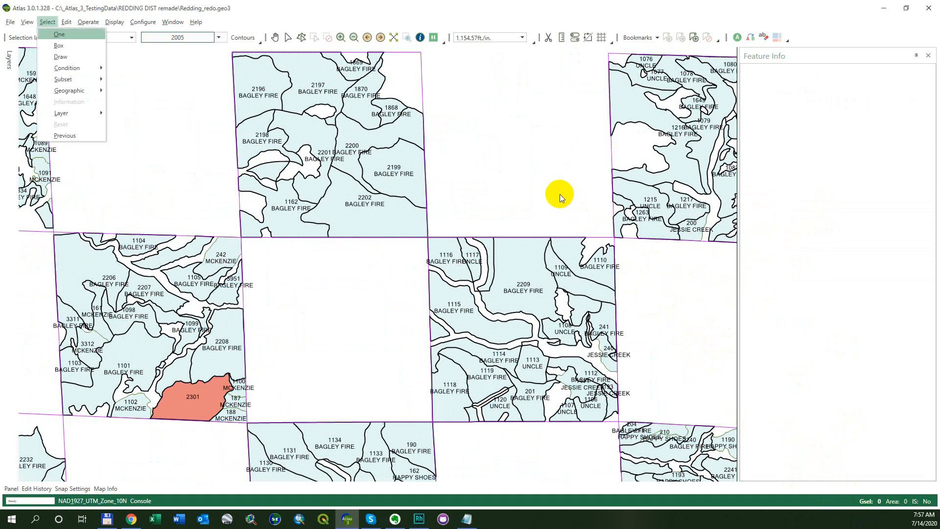
pyautogui.press('Return')
pyautogui.click(530, 261)
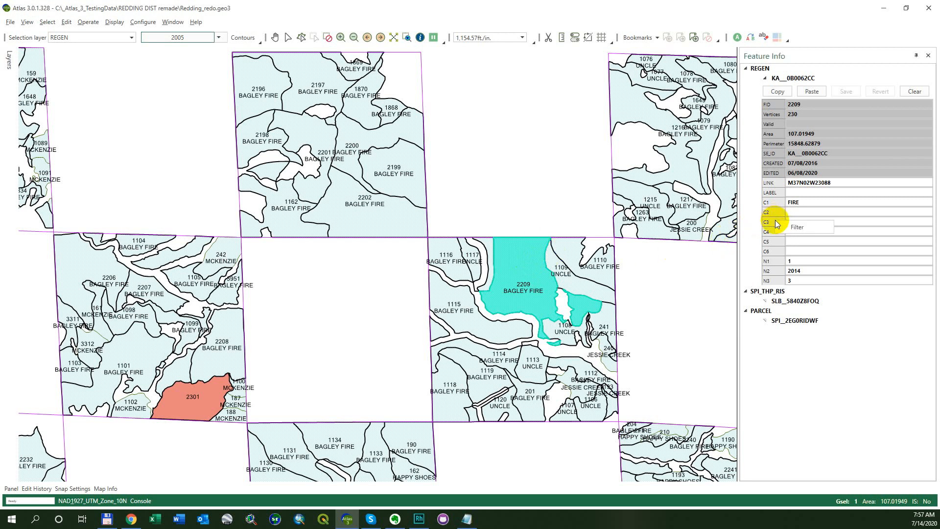
pyautogui.click(802, 226)
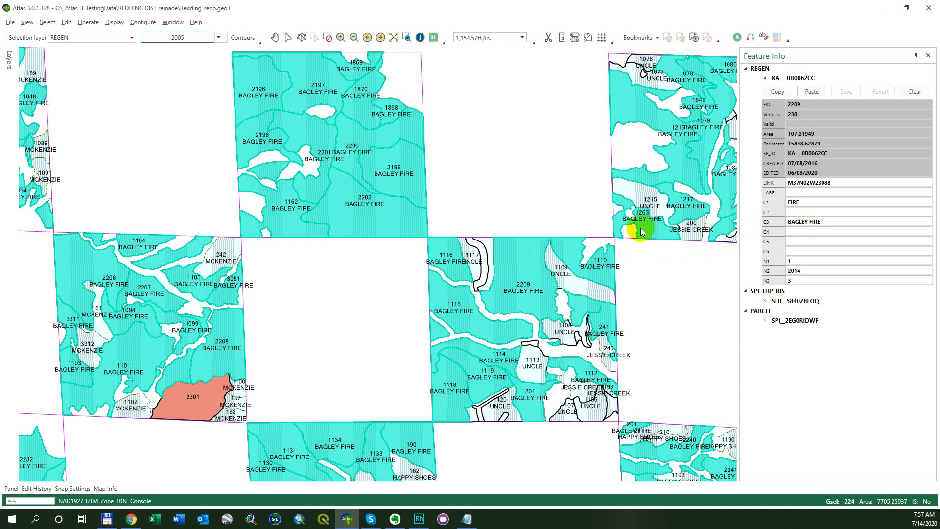
pyautogui.click(528, 148)
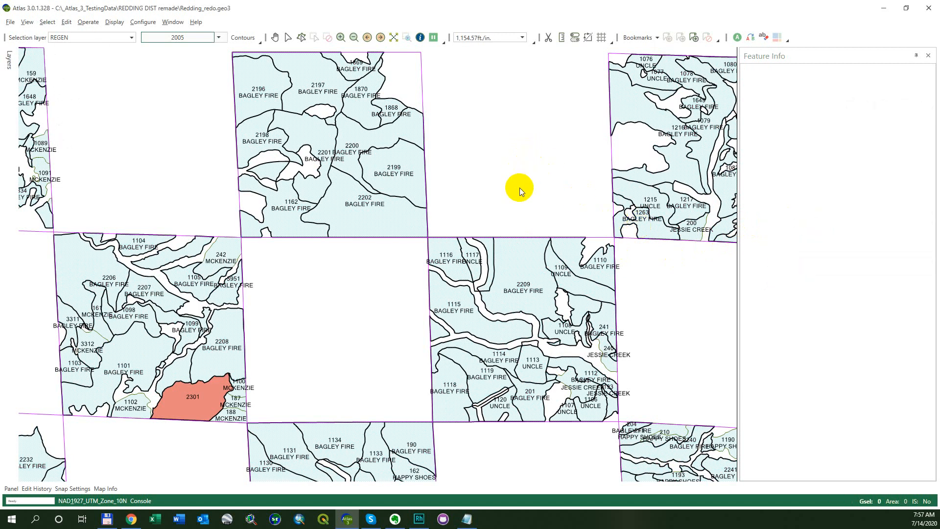
pyautogui.click(520, 277)
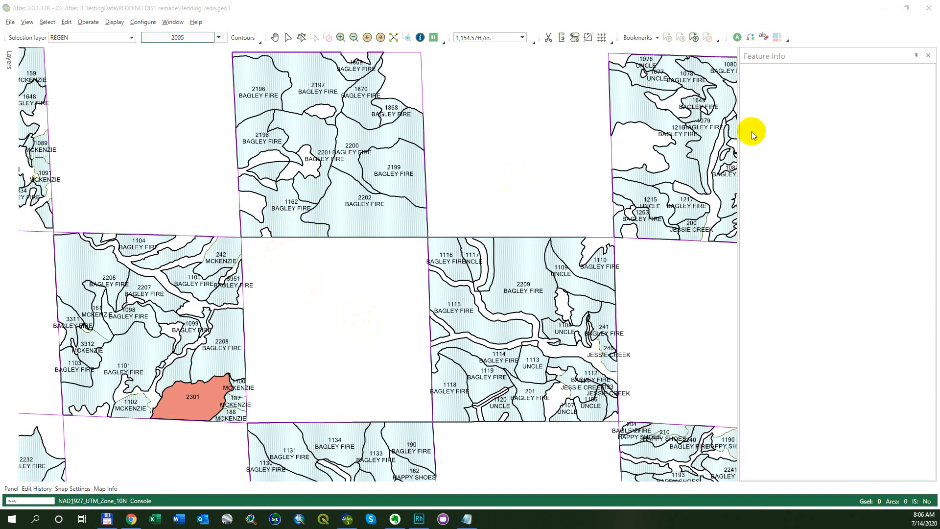
# - Close the Feature Info panel, reopen it with the information tool, and show the attributes of stand 2199
pyautogui.click(928, 56)
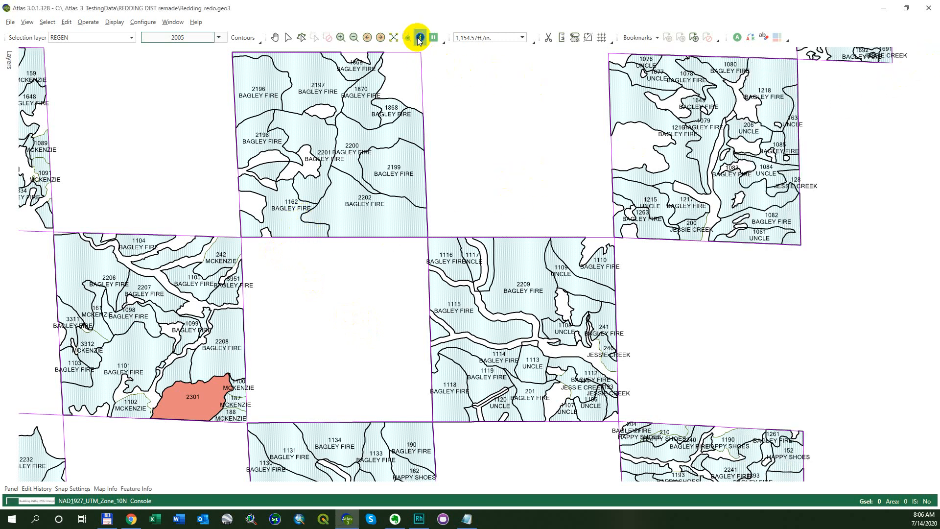
pyautogui.click(419, 37)
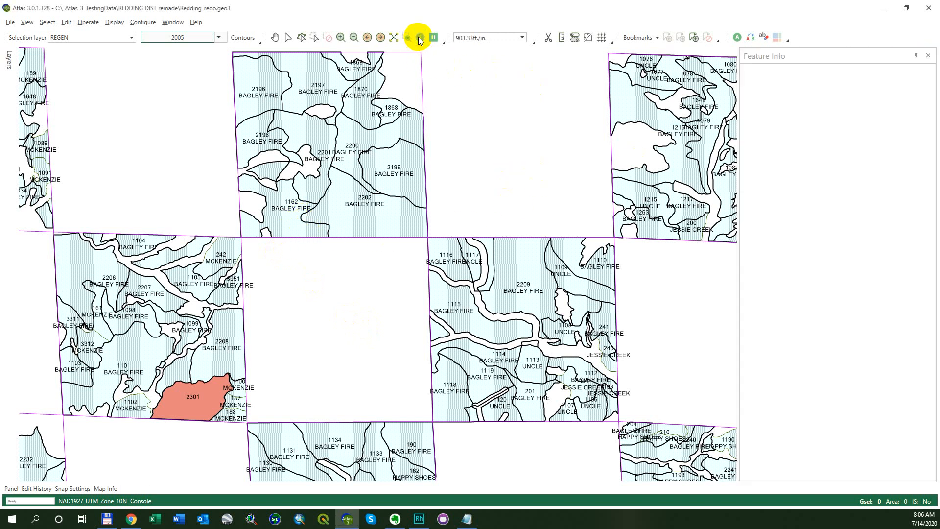
pyautogui.click(408, 158)
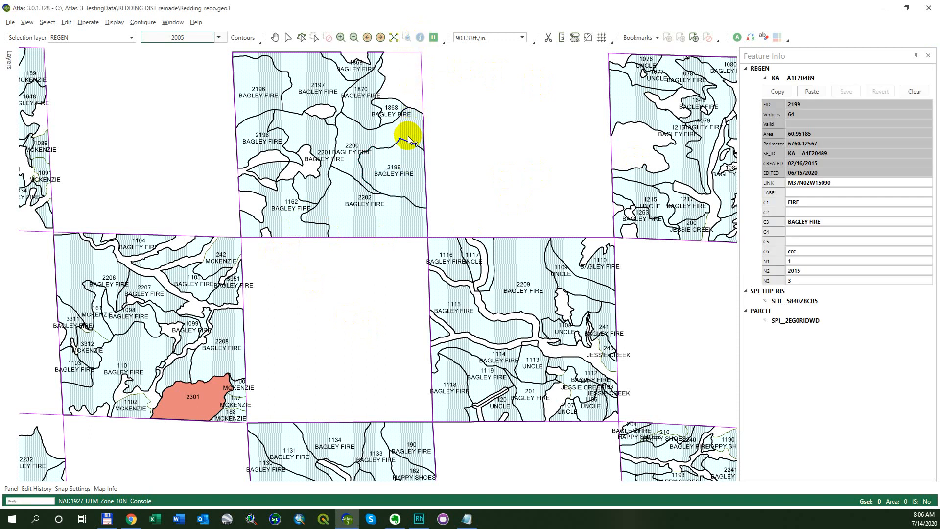
# - Close the Feature Info panel again and reopen it by querying stand 2200 on the map
pyautogui.click(928, 55)
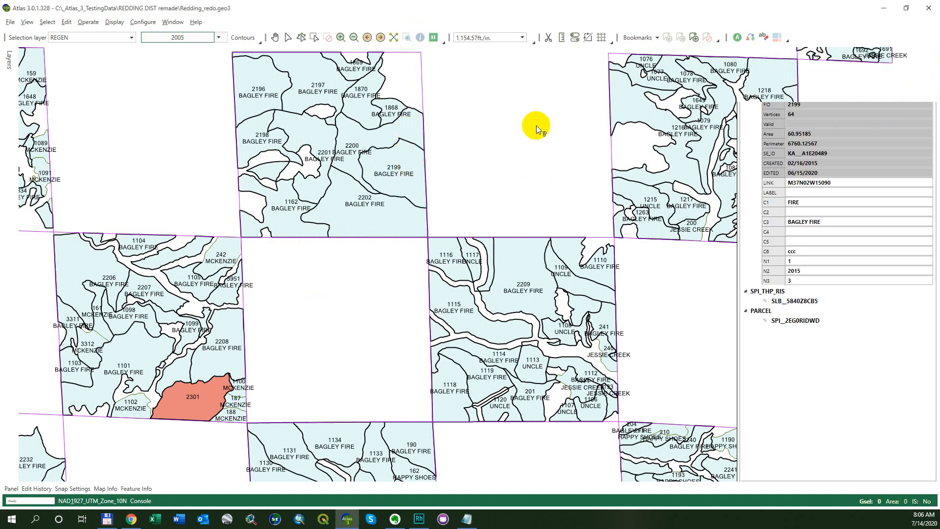
pyautogui.hotkey('alt', 'e')
pyautogui.press('a')
pyautogui.press('Return')
pyautogui.click(373, 143)
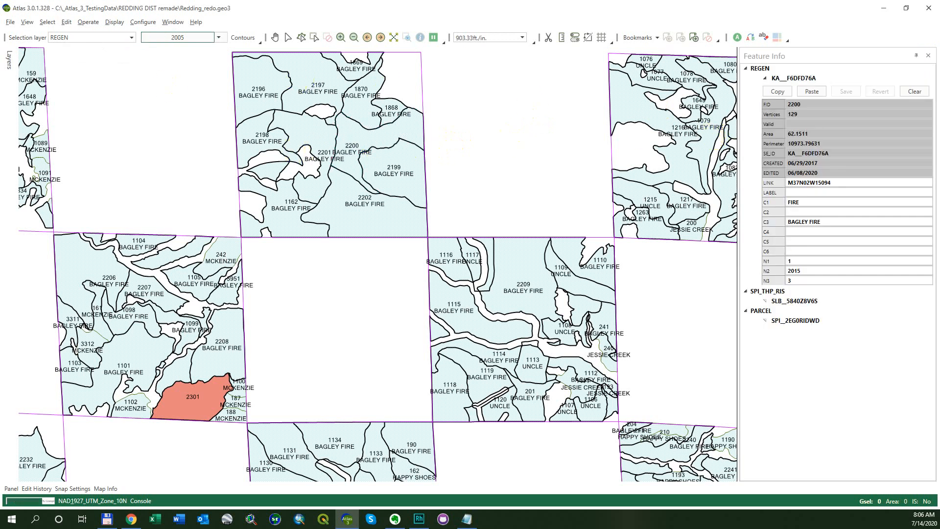